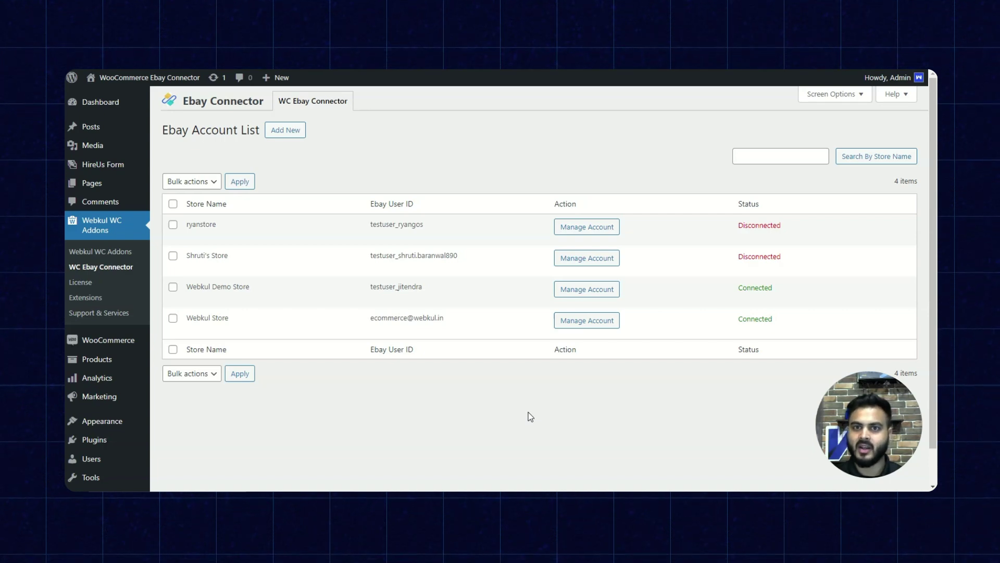
# Open the eBay settings of the Webkul Store account for management.
pyautogui.moveTo(206, 316)
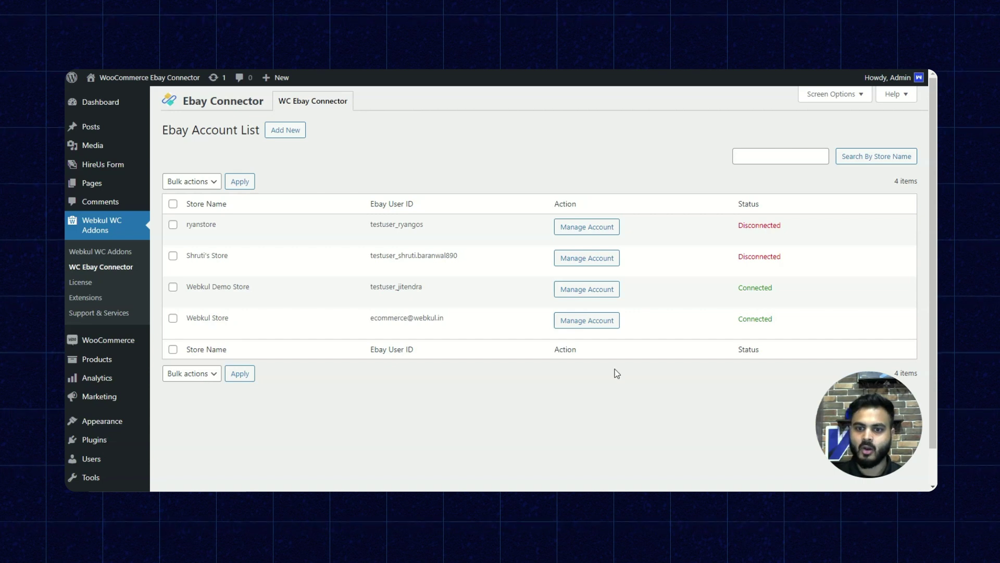
pyautogui.click(602, 321)
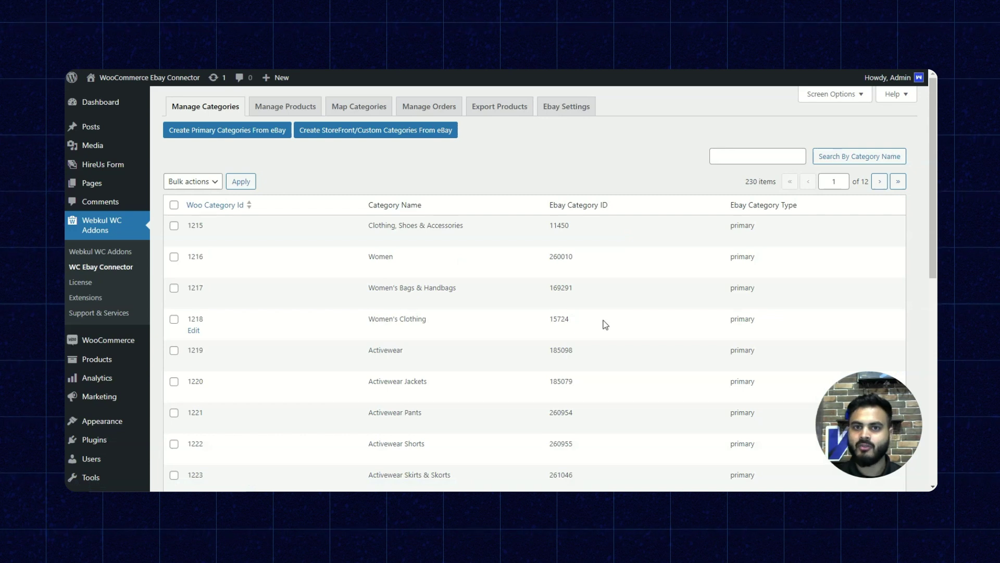
pyautogui.click(557, 118)
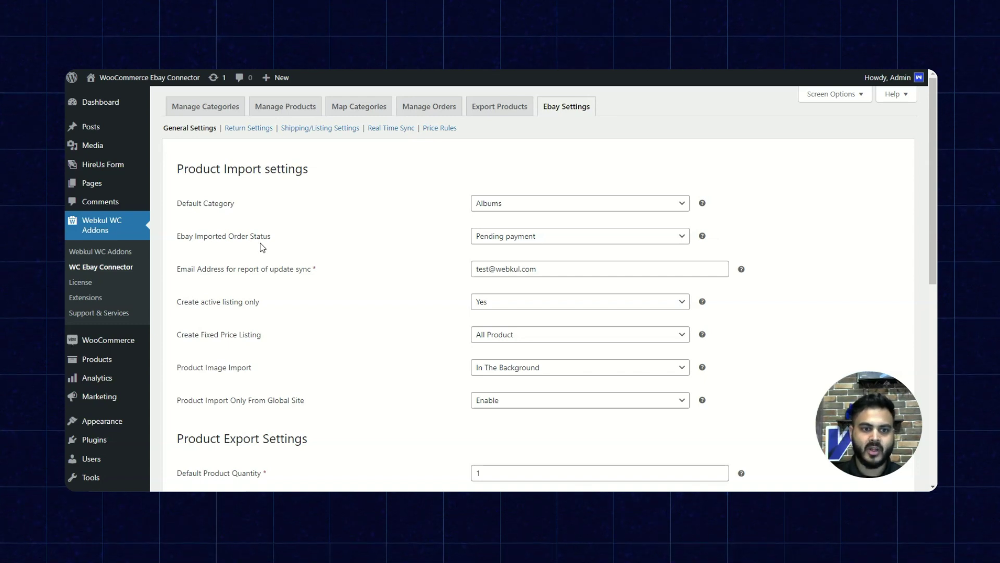
# Choose Pending payment as the eBay imported order status and check the sync report email and active-listing settings.
pyautogui.click(552, 241)
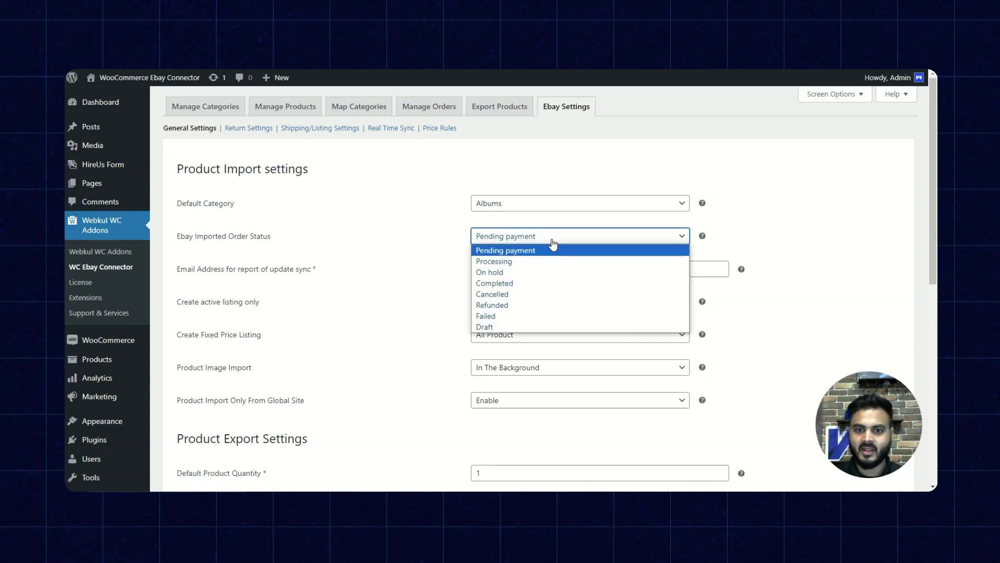
pyautogui.click(536, 250)
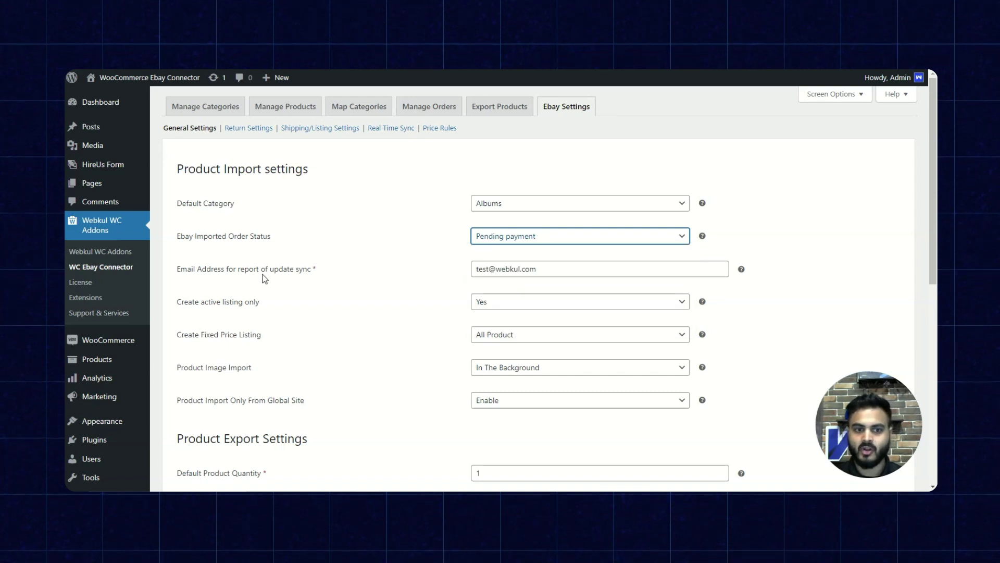
pyautogui.click(551, 270)
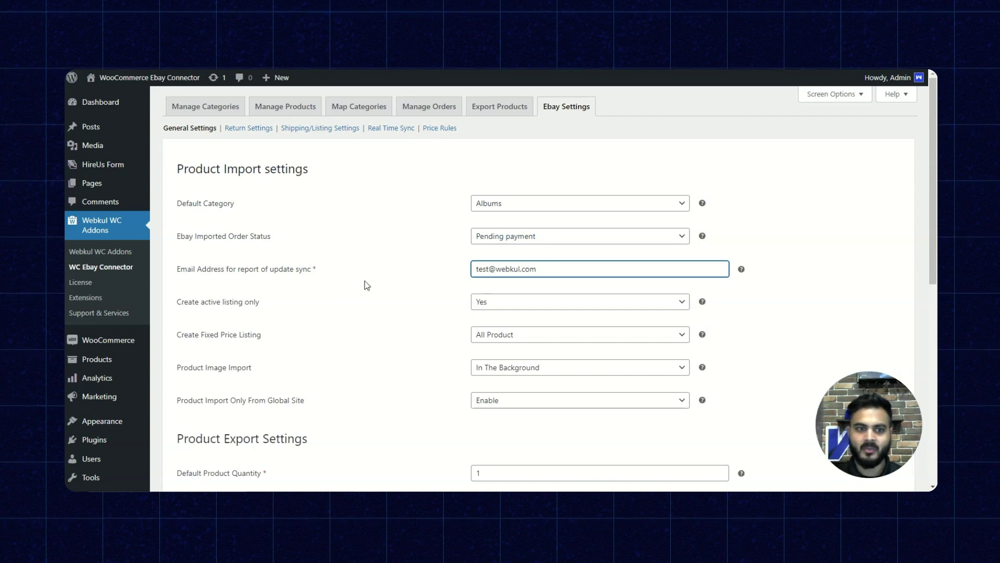
pyautogui.scroll(-2, 223, 302)
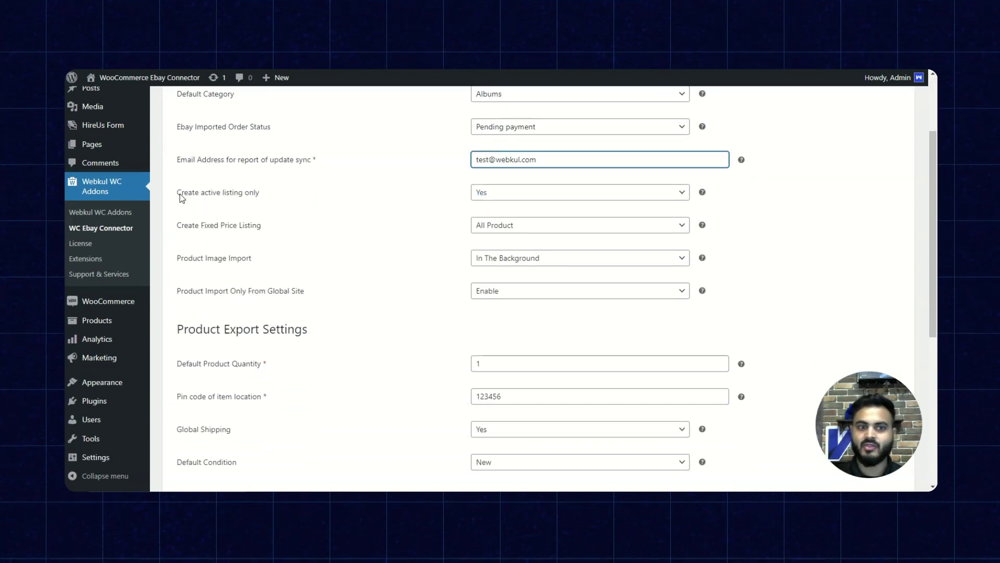
pyautogui.click(529, 201)
pyautogui.click(528, 198)
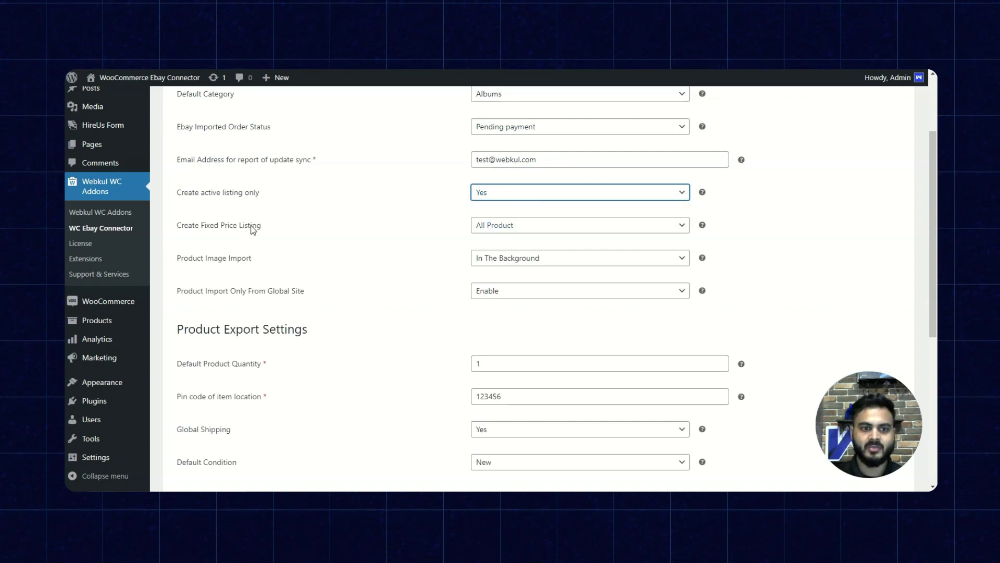
# Examine the product import options for fixed price listings, product image import and importing only from the global site.
pyautogui.click(522, 234)
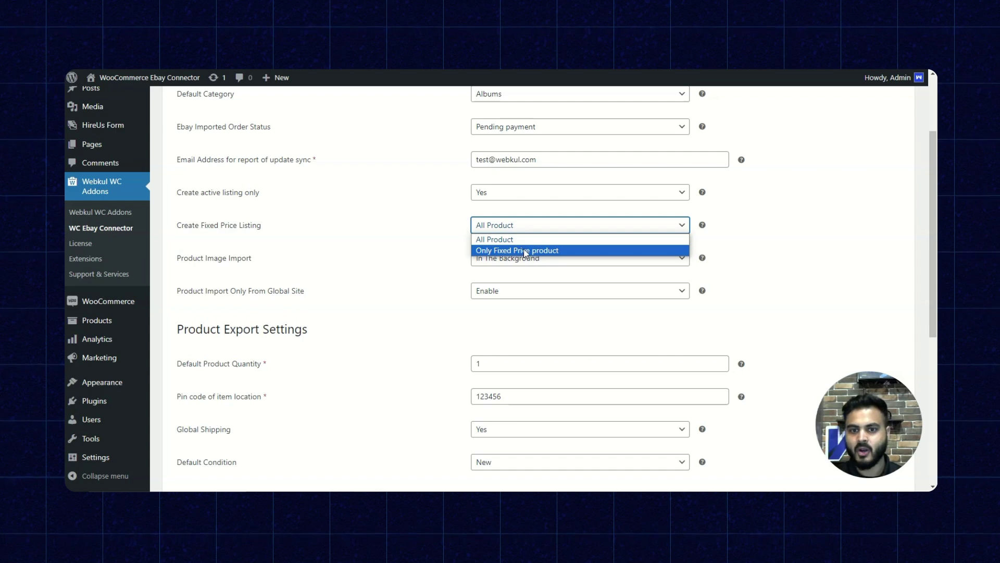
pyautogui.click(359, 246)
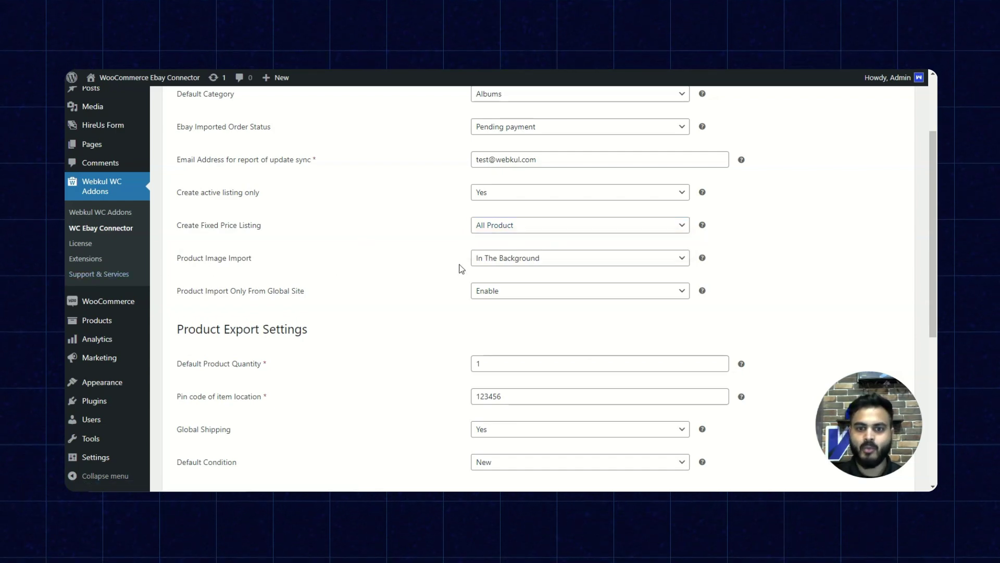
pyautogui.click(505, 261)
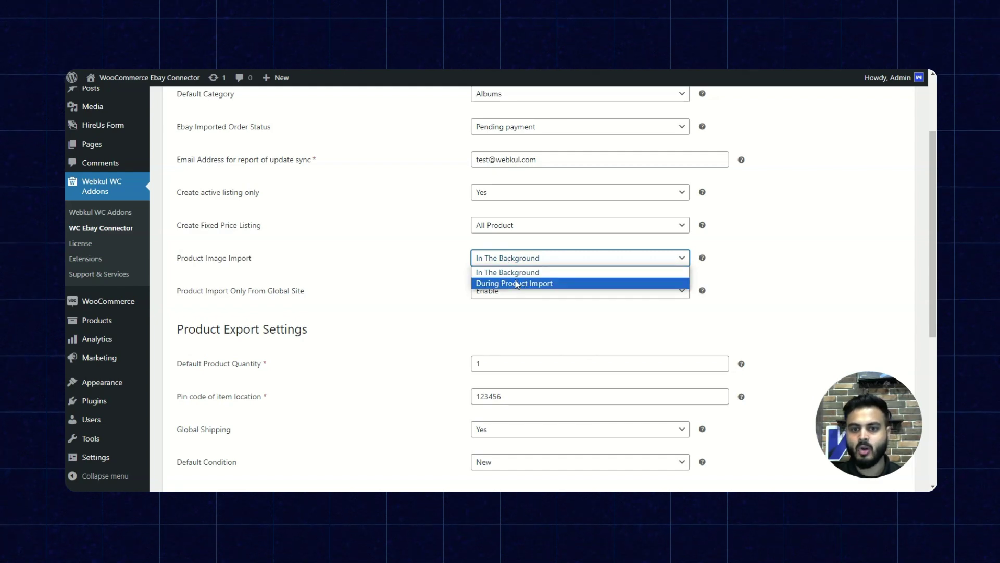
pyautogui.click(376, 246)
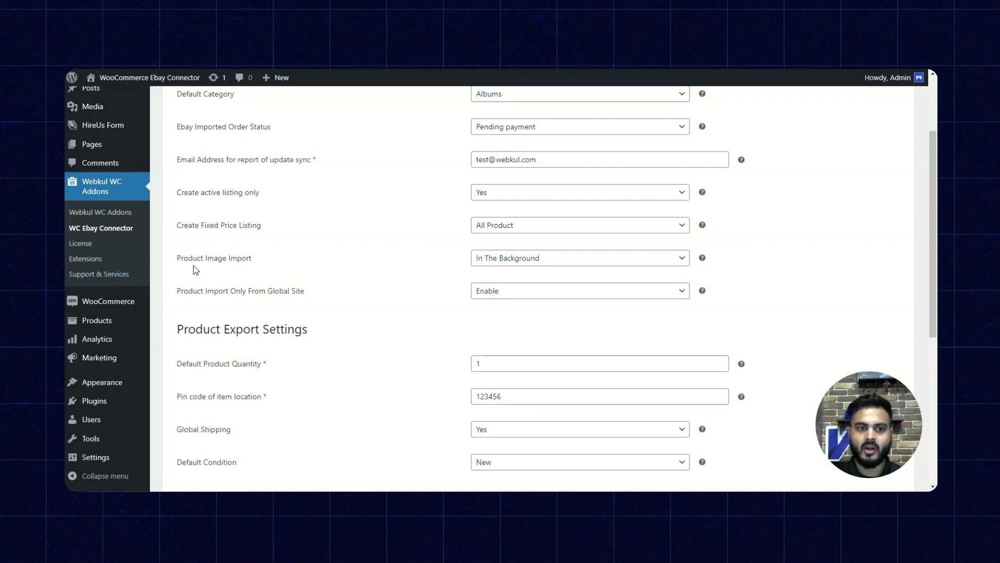
pyautogui.click(517, 263)
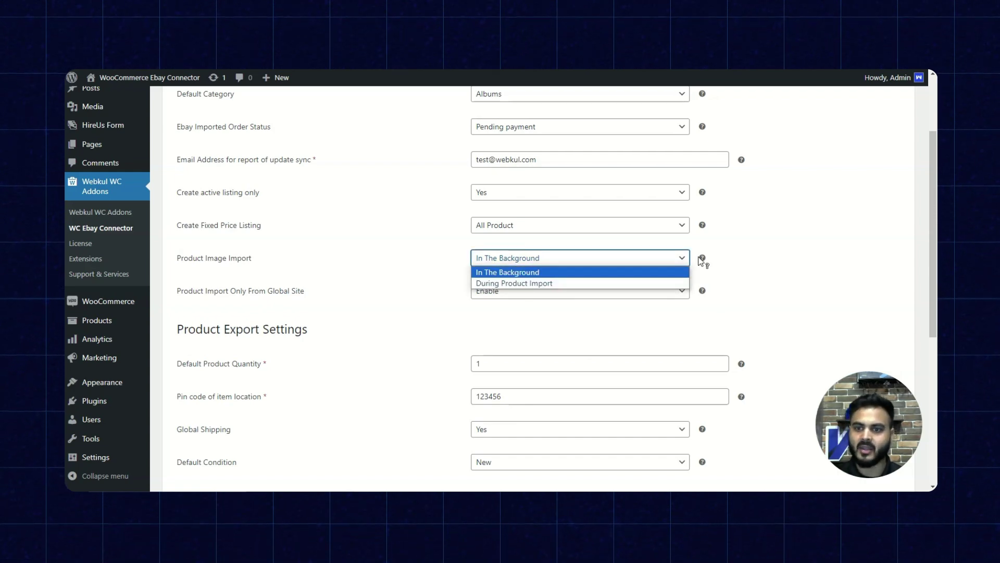
pyautogui.click(882, 236)
pyautogui.scroll(-2, 367, 241)
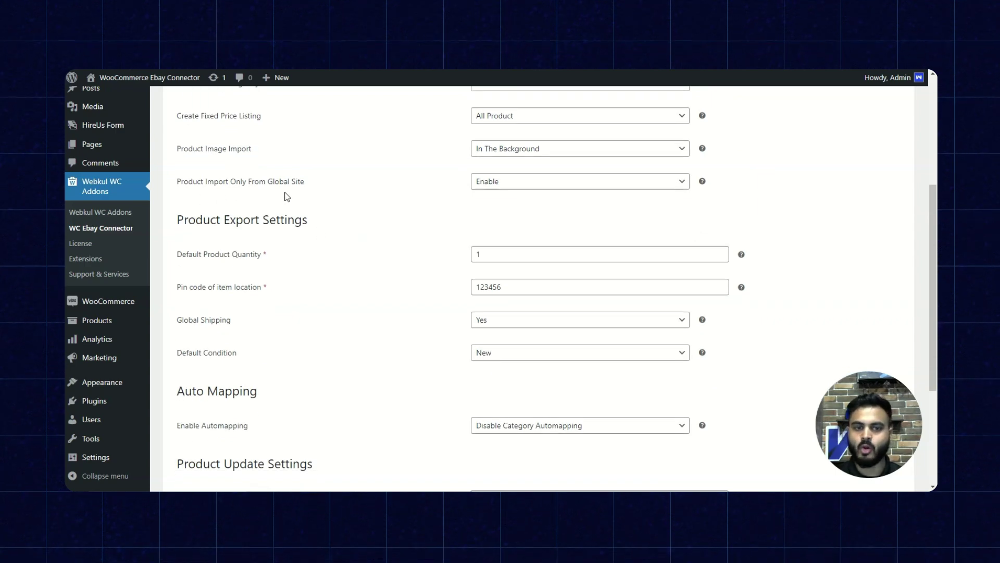
pyautogui.click(509, 187)
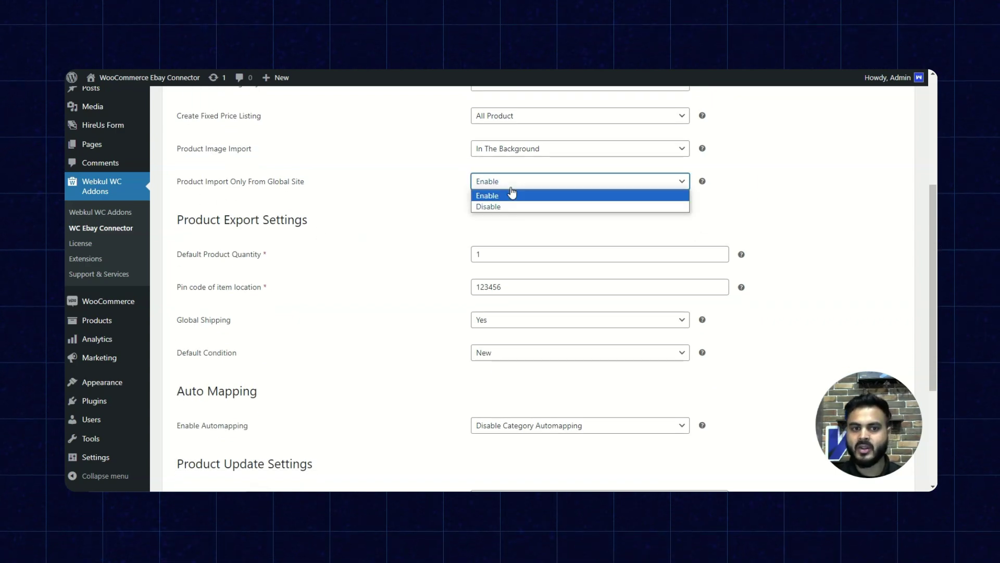
pyautogui.click(396, 189)
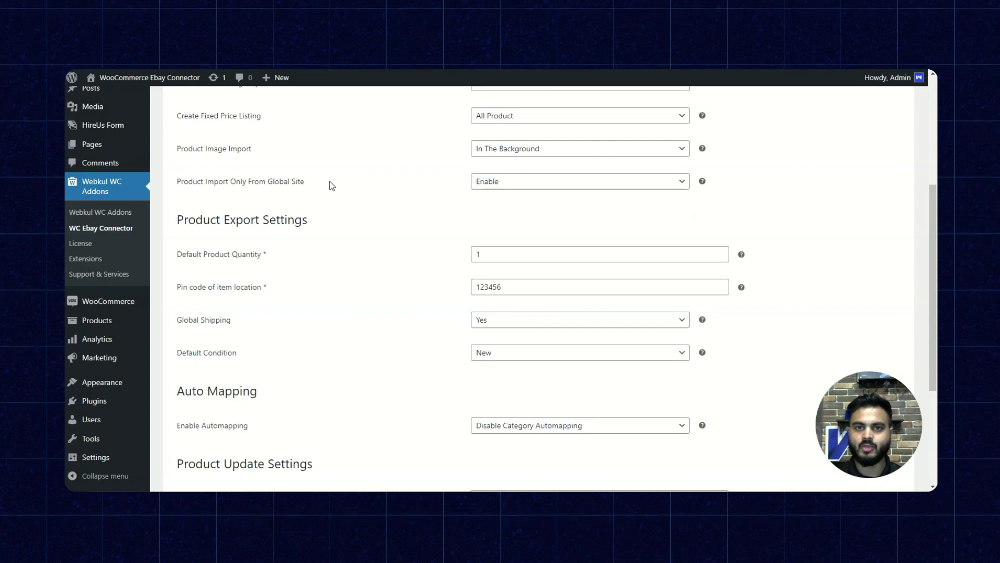
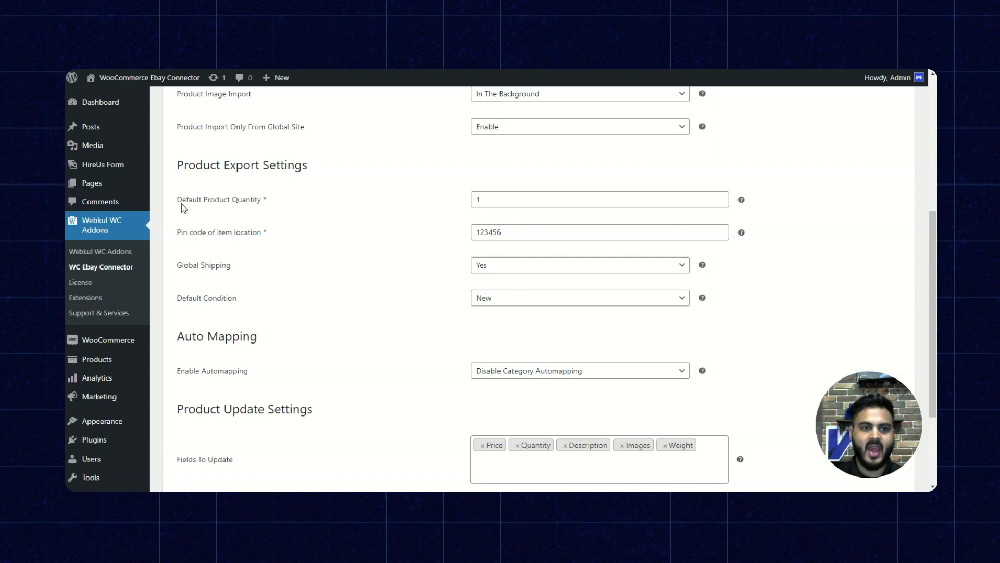
# Review the product export settings for default quantity, item location pin code, global shipping and default condition.
pyautogui.click(501, 200)
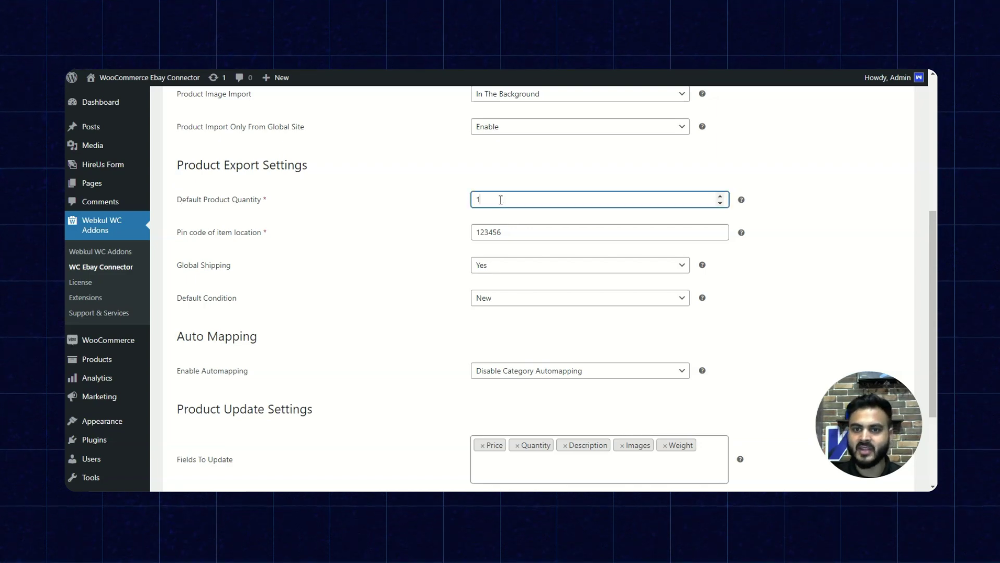
pyautogui.moveTo(184, 235); pyautogui.dragTo(261, 237)
pyautogui.click(324, 242)
pyautogui.tripleClick(276, 270)
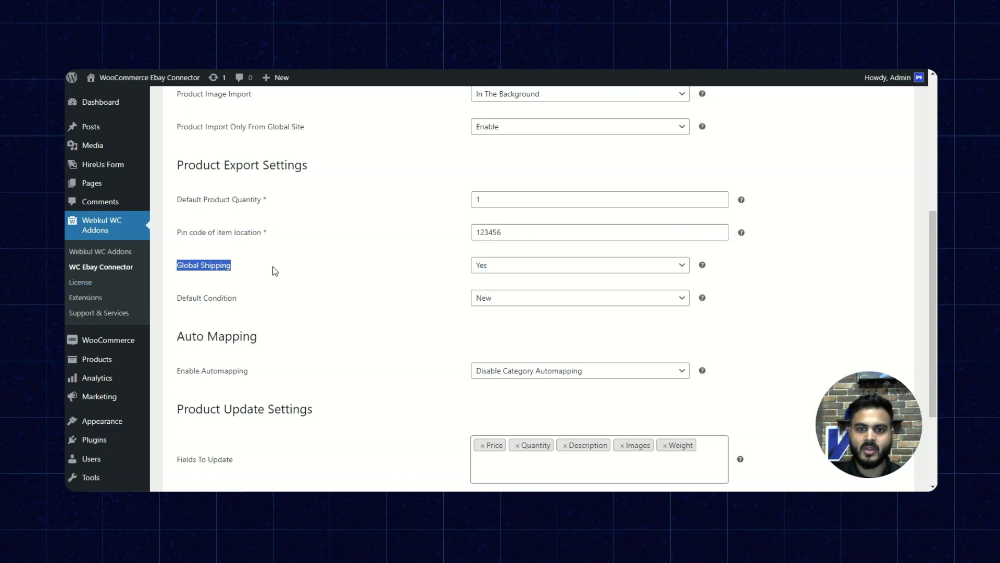
pyautogui.click(408, 304)
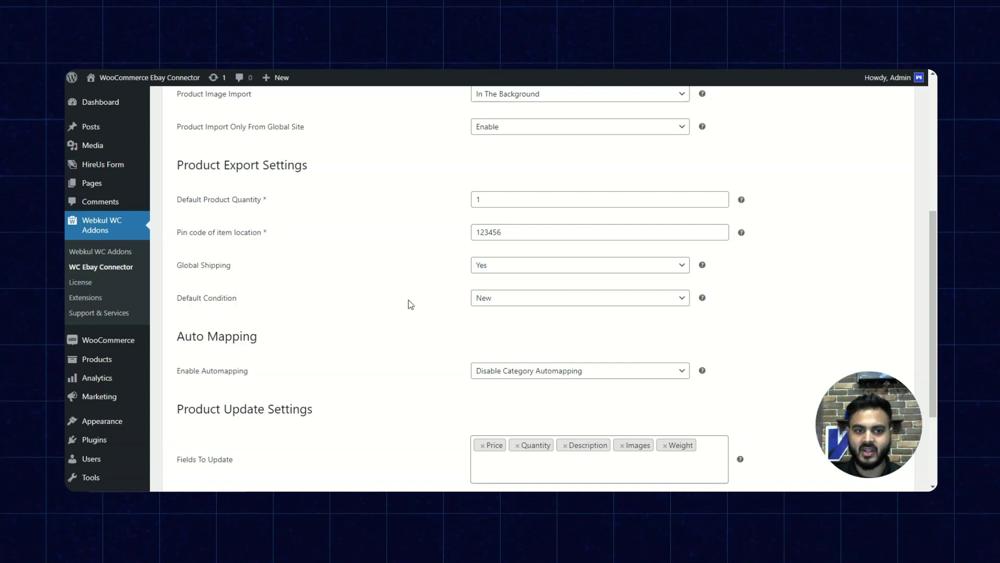
pyautogui.click(506, 268)
pyautogui.click(536, 273)
pyautogui.moveTo(186, 298); pyautogui.dragTo(268, 301)
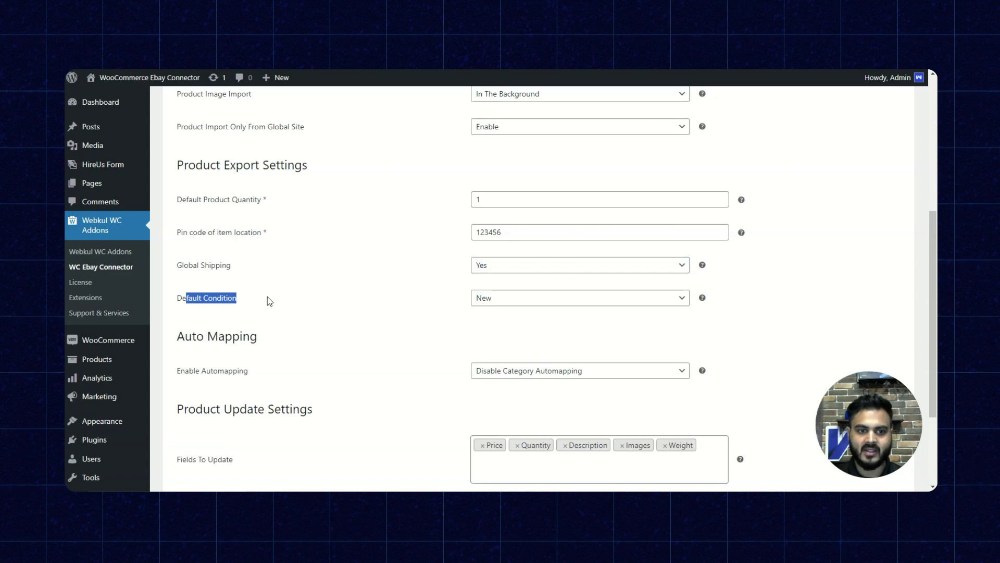
pyautogui.click(337, 298)
pyautogui.click(489, 298)
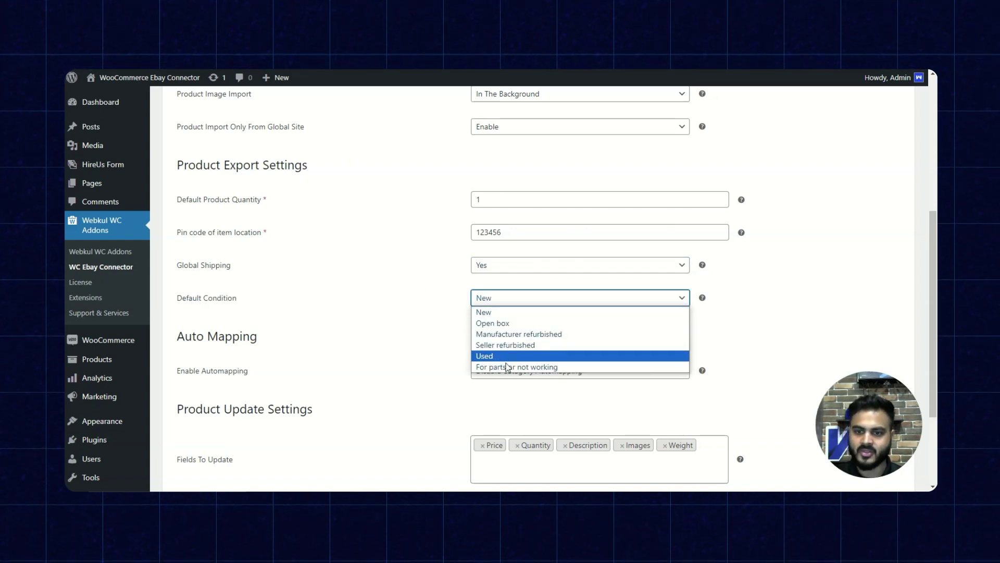
pyautogui.click(376, 254)
# Examine the category automapping options in the Auto Mapping section.
pyautogui.scroll(-2, 268, 296)
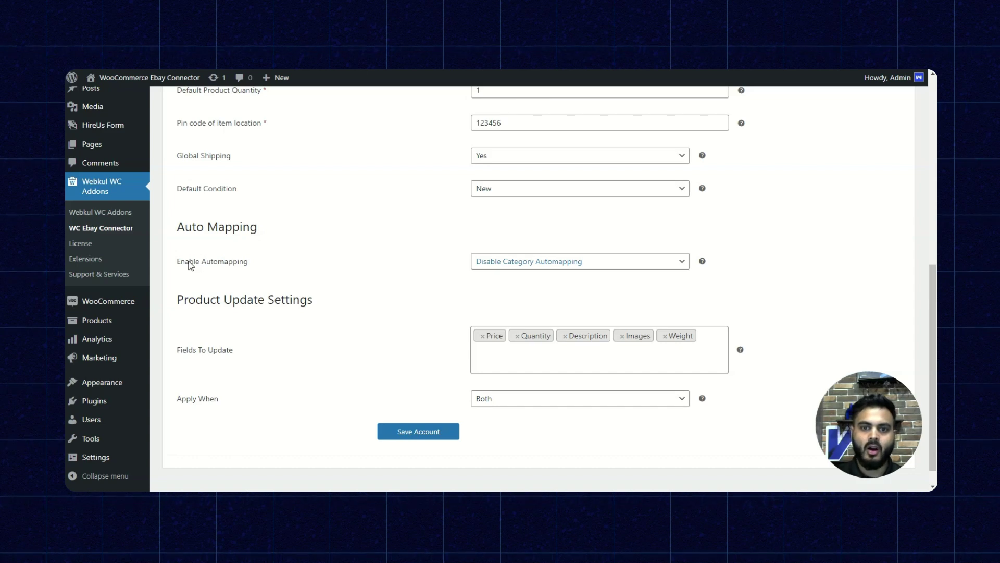
pyautogui.click(529, 262)
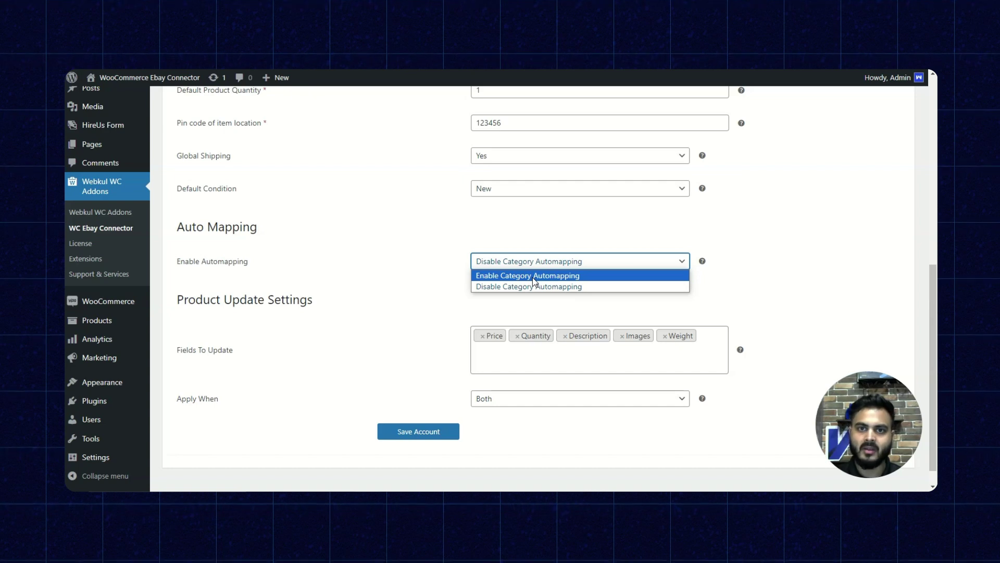
pyautogui.click(398, 226)
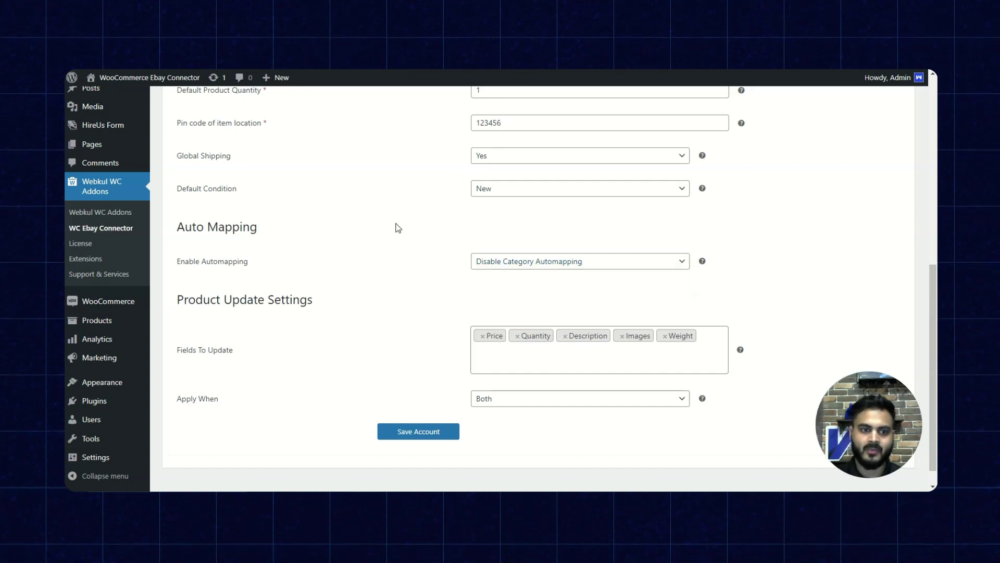
# Check the Fields To Update and Apply When options for product updates, and save the account's general settings.
pyautogui.scroll(-1, 397, 225)
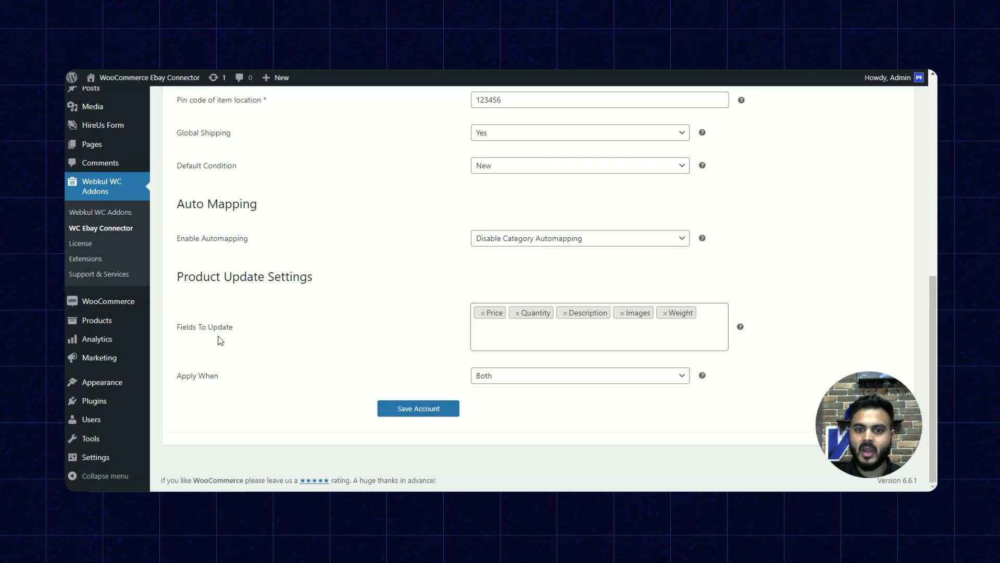
pyautogui.click(568, 335)
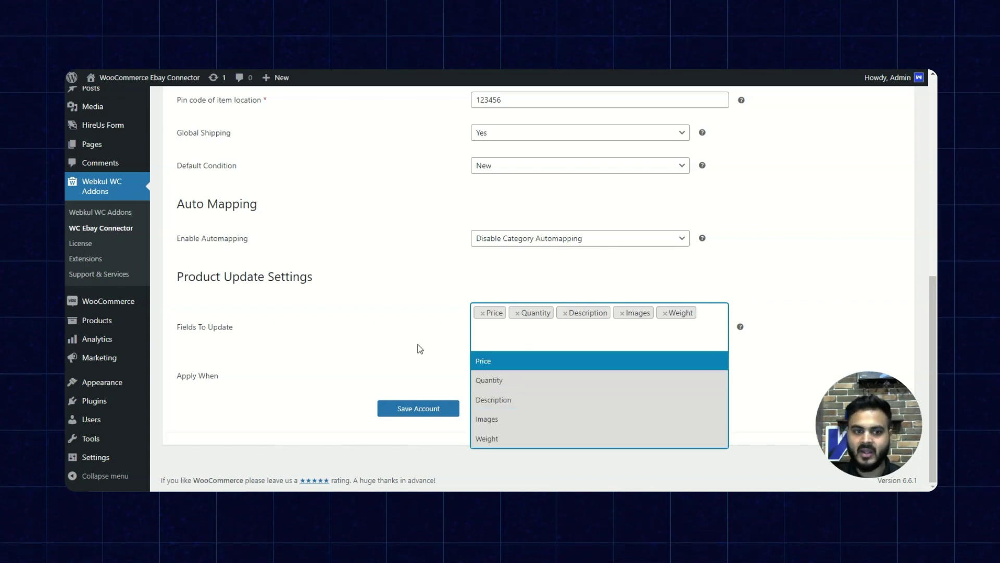
pyautogui.click(315, 309)
pyautogui.click(241, 368)
pyautogui.click(500, 377)
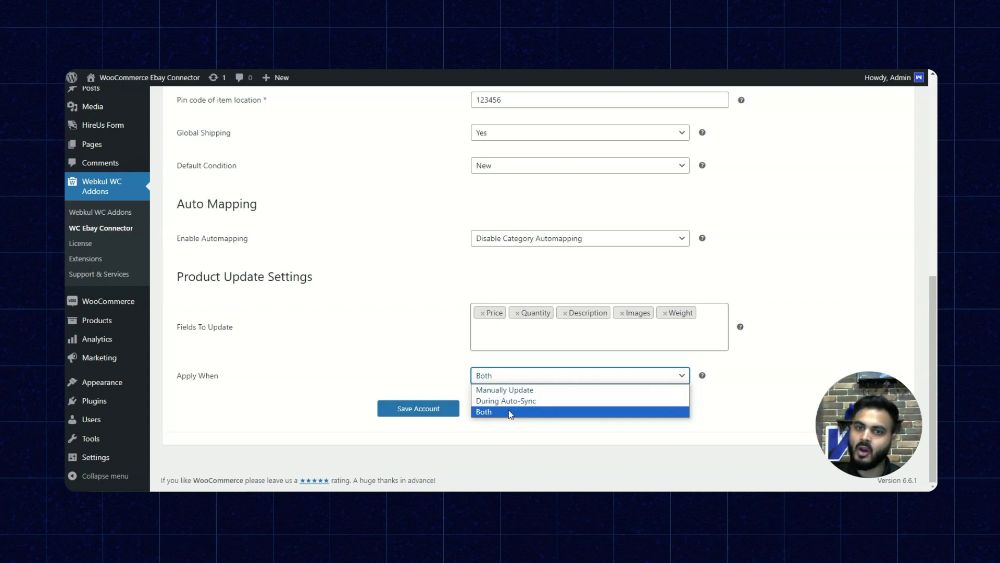
pyautogui.click(403, 388)
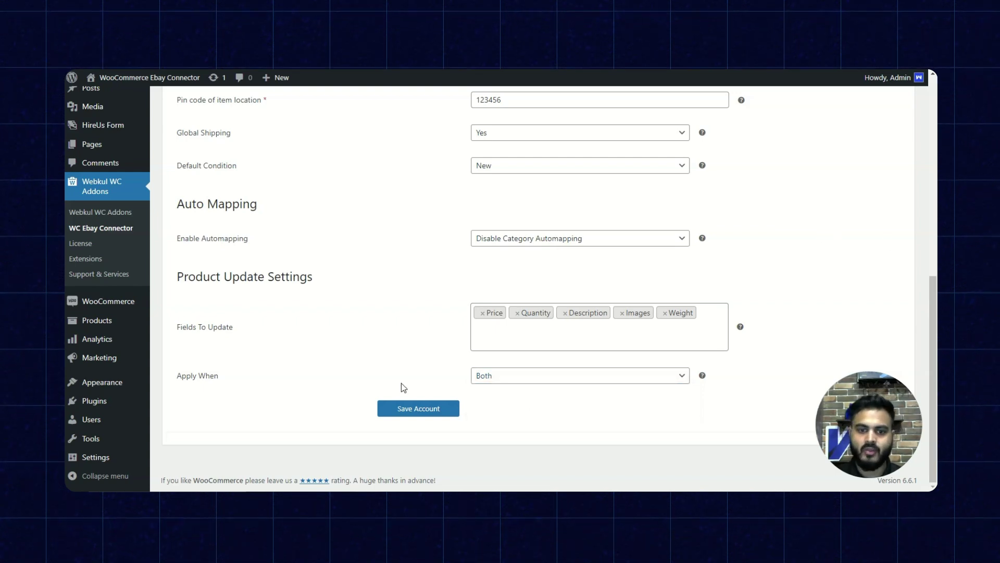
pyautogui.click(393, 409)
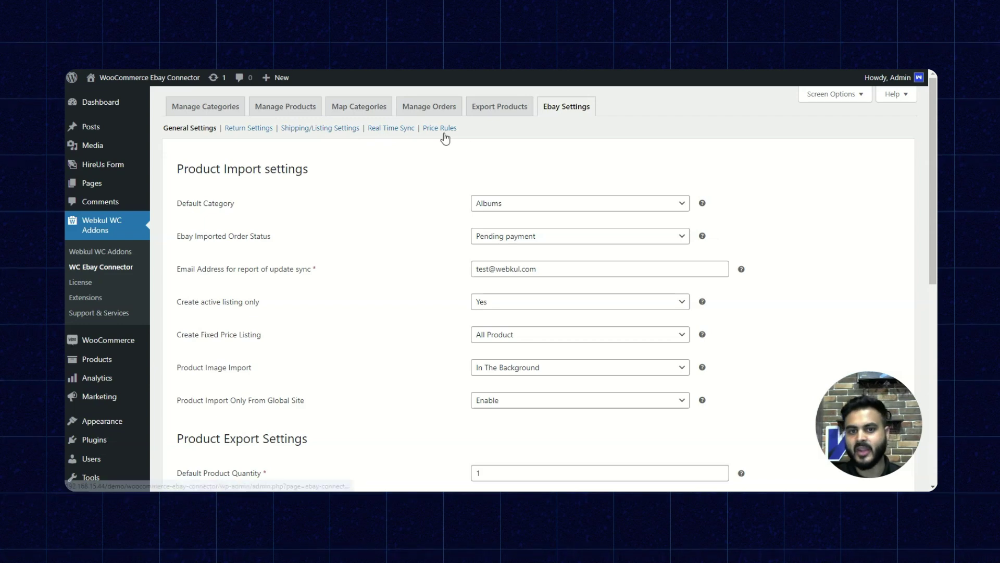
# Open the return settings and examine the options for defining the return policy and the refund option.
pyautogui.click(243, 133)
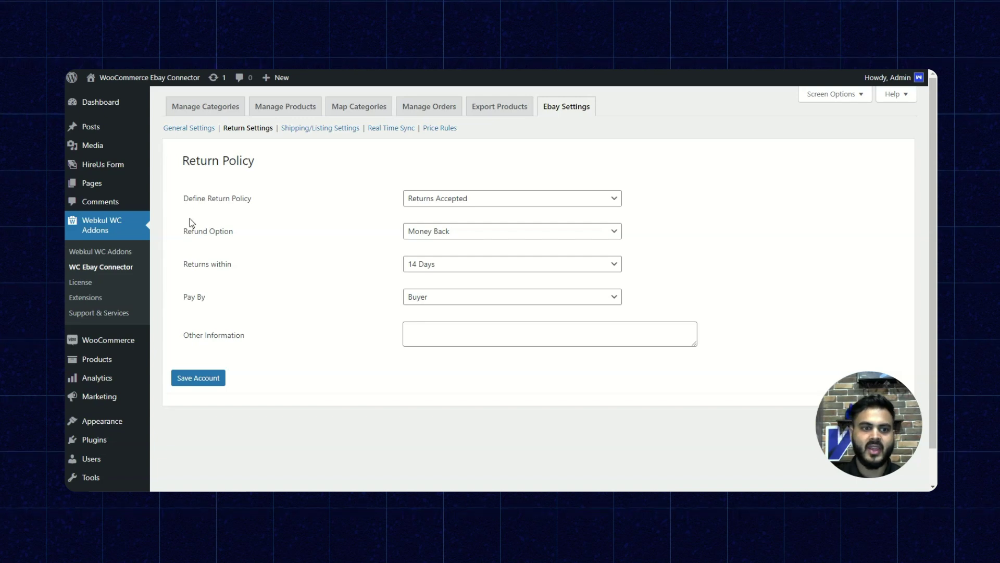
pyautogui.moveTo(189, 199); pyautogui.dragTo(261, 199)
pyautogui.click(466, 201)
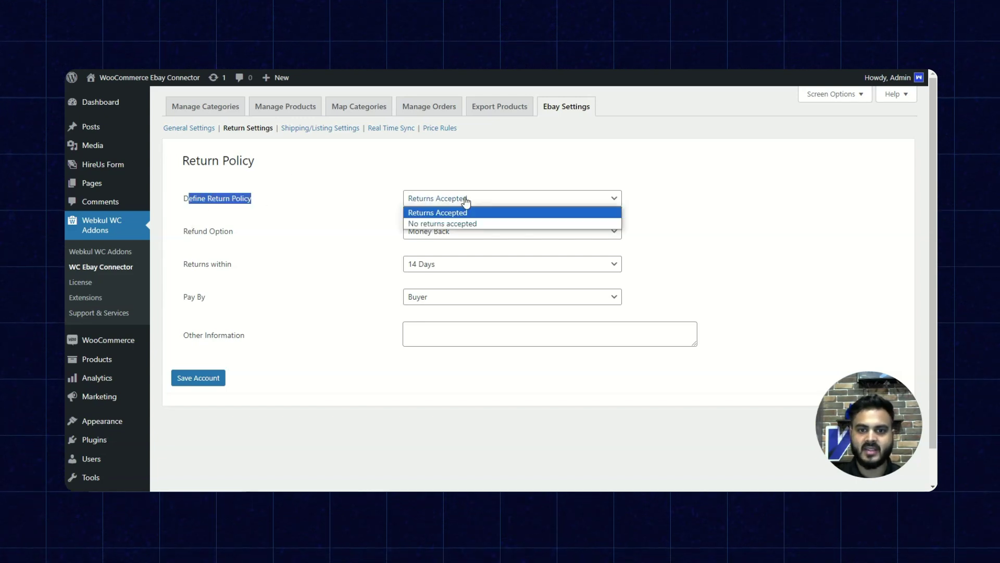
pyautogui.click(230, 201)
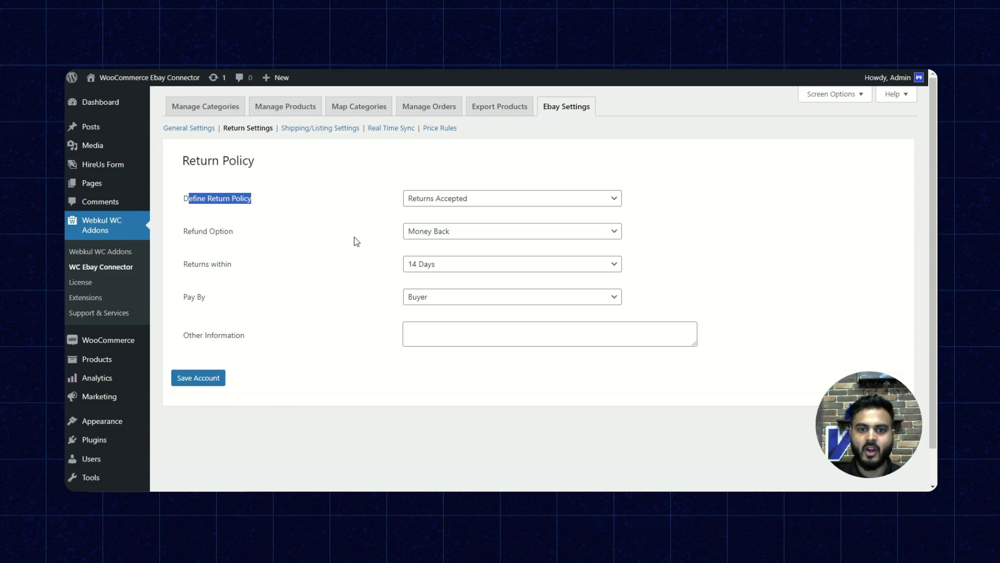
pyautogui.click(437, 234)
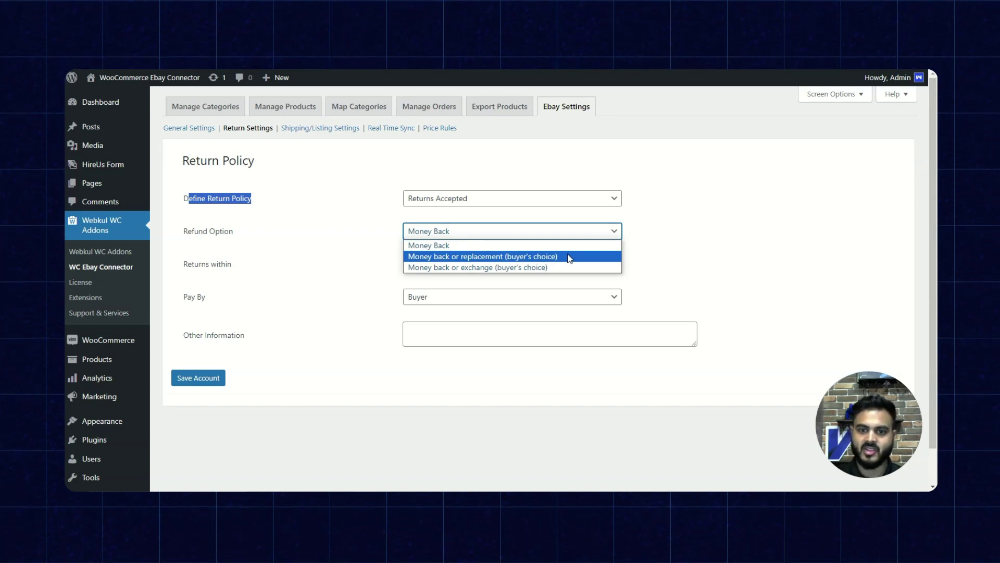
pyautogui.click(487, 237)
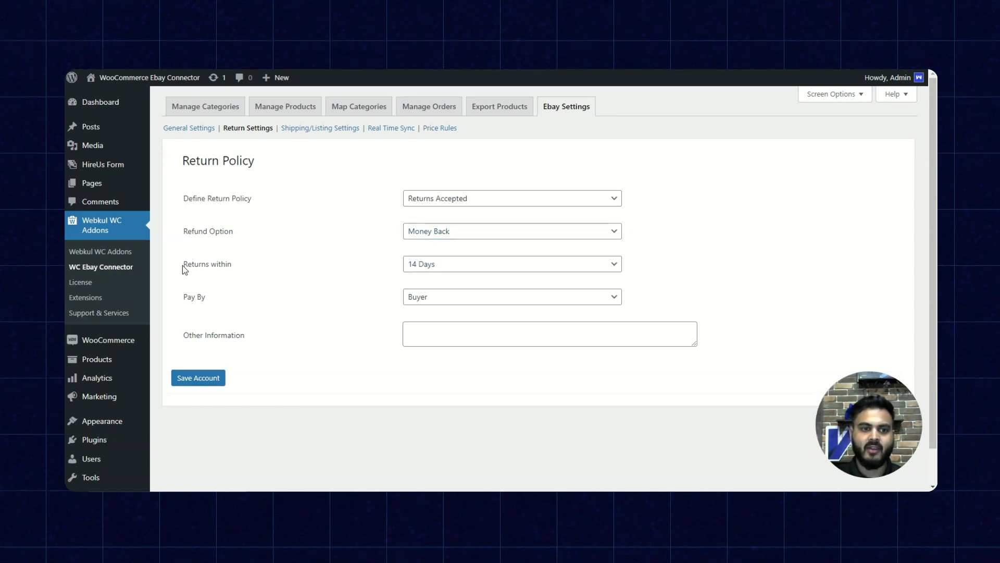
# Examine the Returns within, Pay By and Other Information settings of the return policy.
pyautogui.moveTo(182, 265); pyautogui.dragTo(236, 260)
pyautogui.click(237, 268)
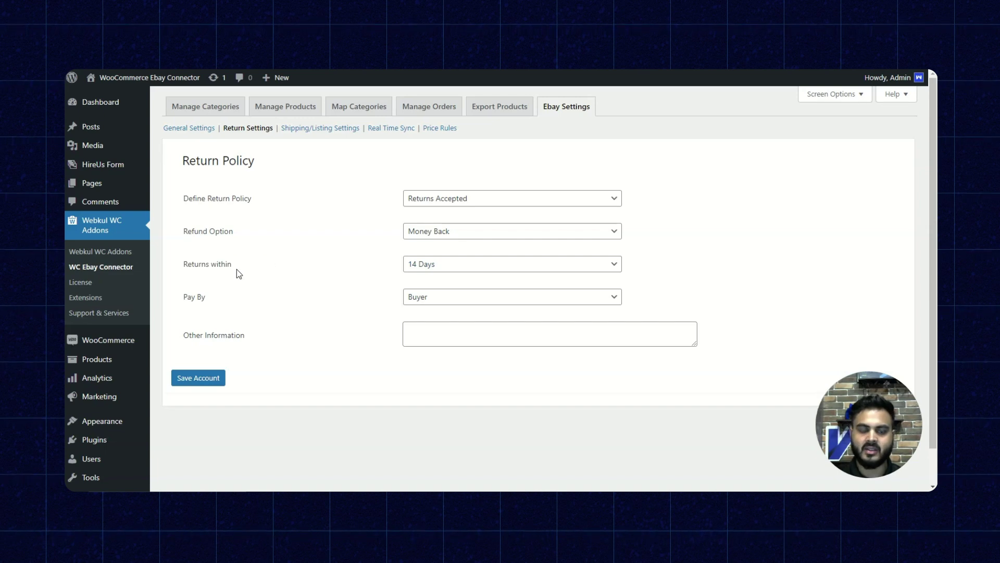
pyautogui.click(441, 268)
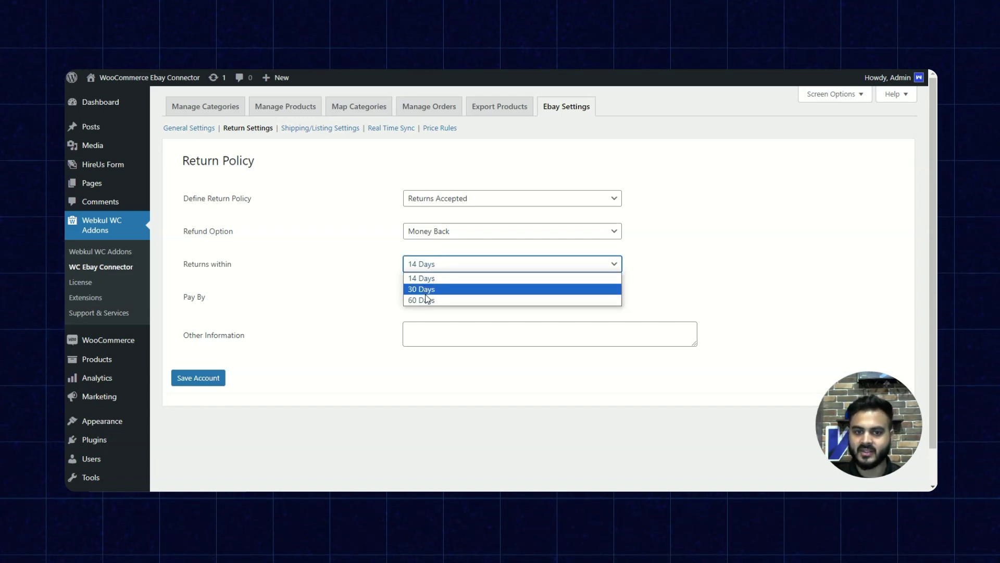
pyautogui.doubleClick(455, 304)
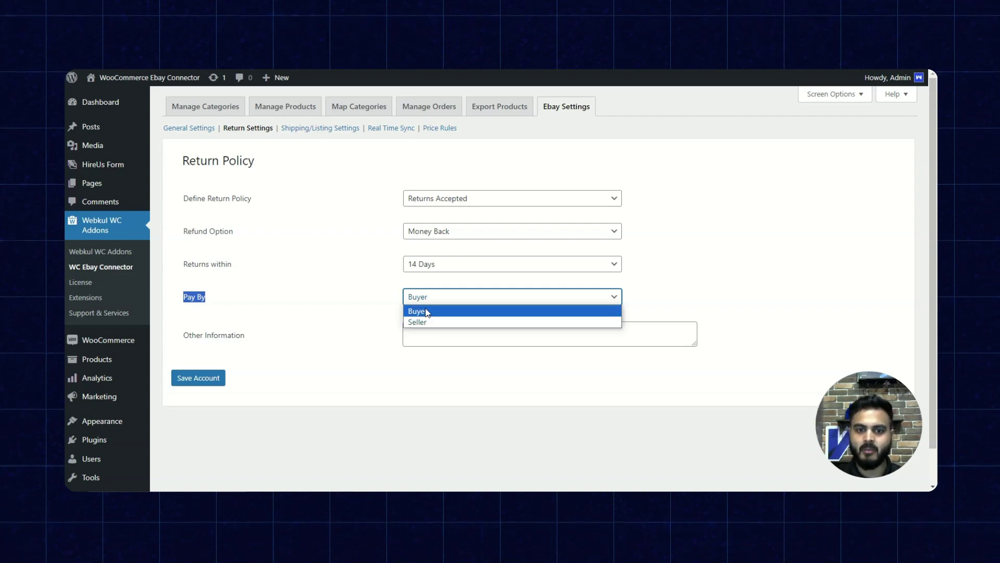
pyautogui.click(205, 350)
pyautogui.moveTo(198, 336); pyautogui.dragTo(331, 353)
pyautogui.click(445, 331)
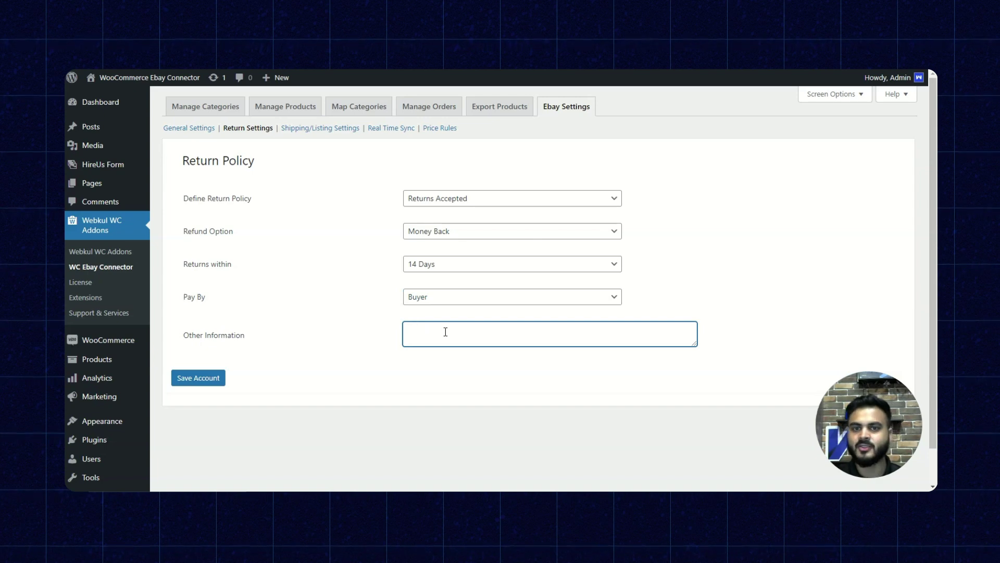
pyautogui.rightClick(769, 238)
pyautogui.click(464, 181)
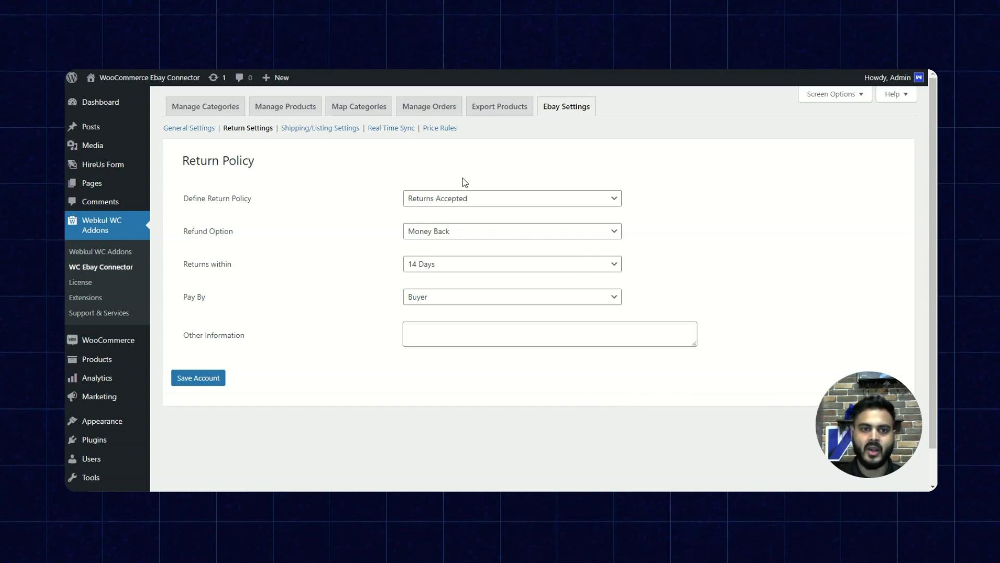
# Open the shipping and listing settings and examine the default country code type and listing duration under Listing Options.
pyautogui.click(320, 130)
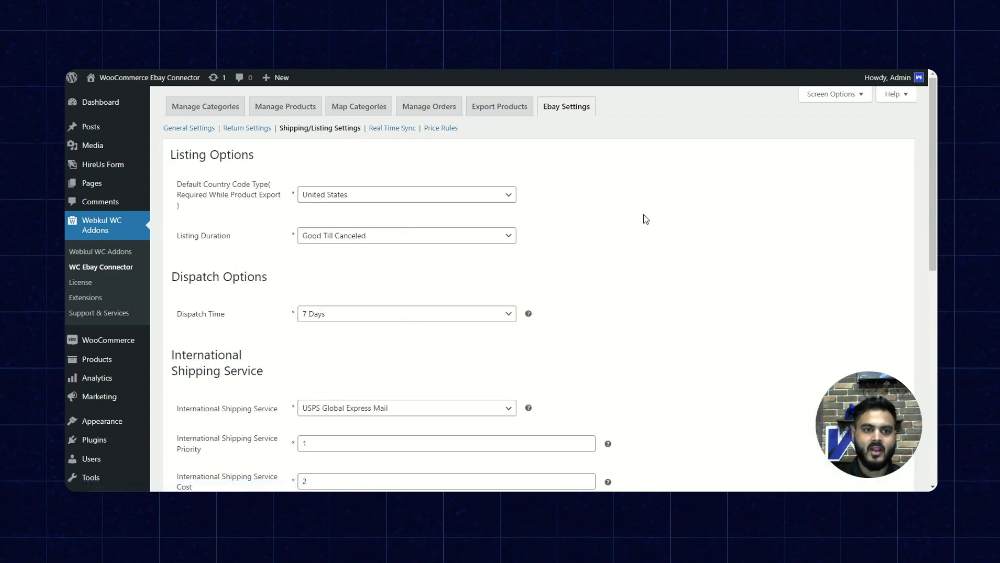
pyautogui.scroll(-9, 219, 234)
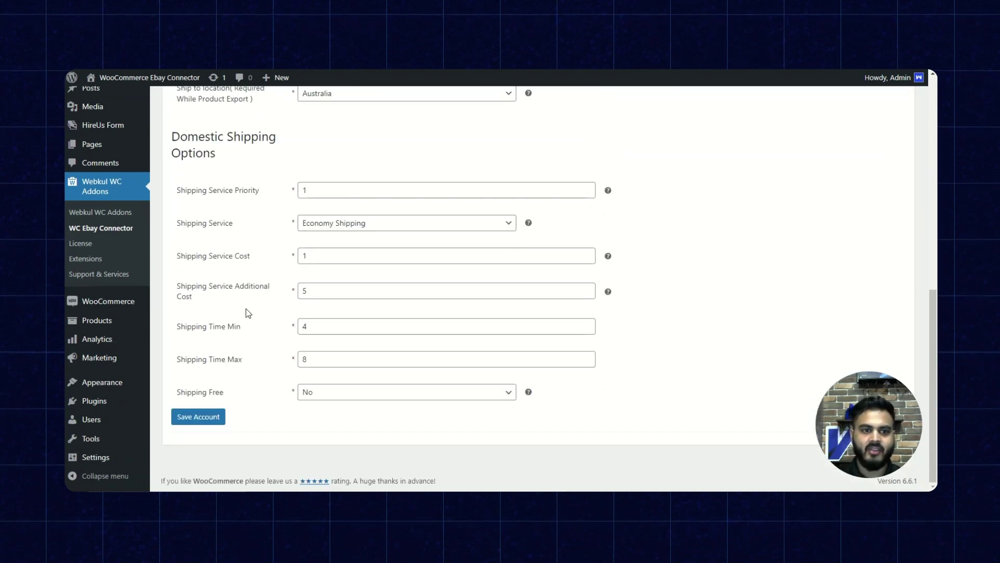
pyautogui.scroll(9, 246, 313)
pyautogui.moveTo(170, 155); pyautogui.dragTo(263, 156)
pyautogui.click(238, 186)
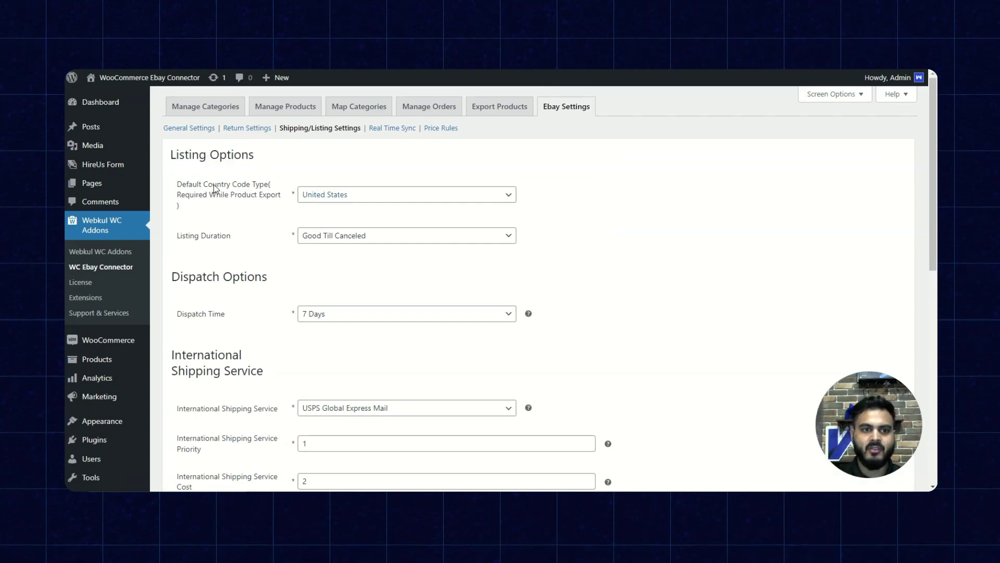
pyautogui.moveTo(202, 192); pyautogui.dragTo(277, 189)
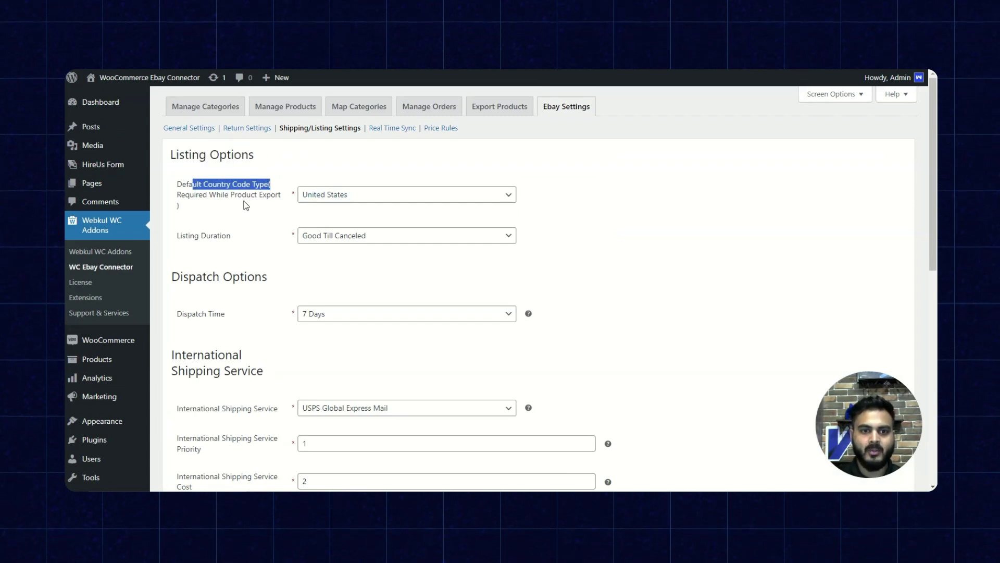
pyautogui.click(240, 243)
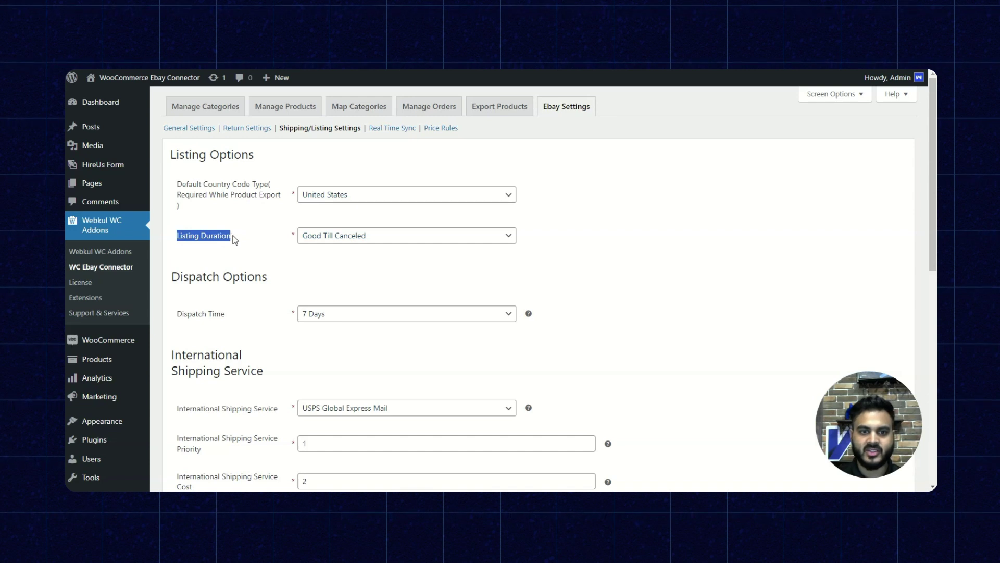
pyautogui.click(737, 197)
# Review the Dispatch Time setting under Dispatch Options.
pyautogui.scroll(-2, 179, 249)
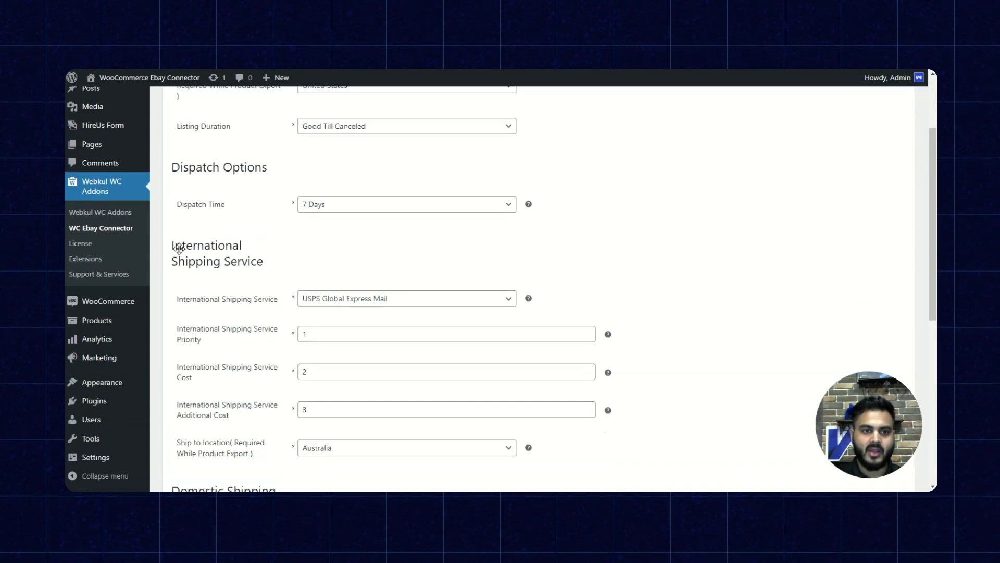
pyautogui.moveTo(172, 168); pyautogui.dragTo(266, 168)
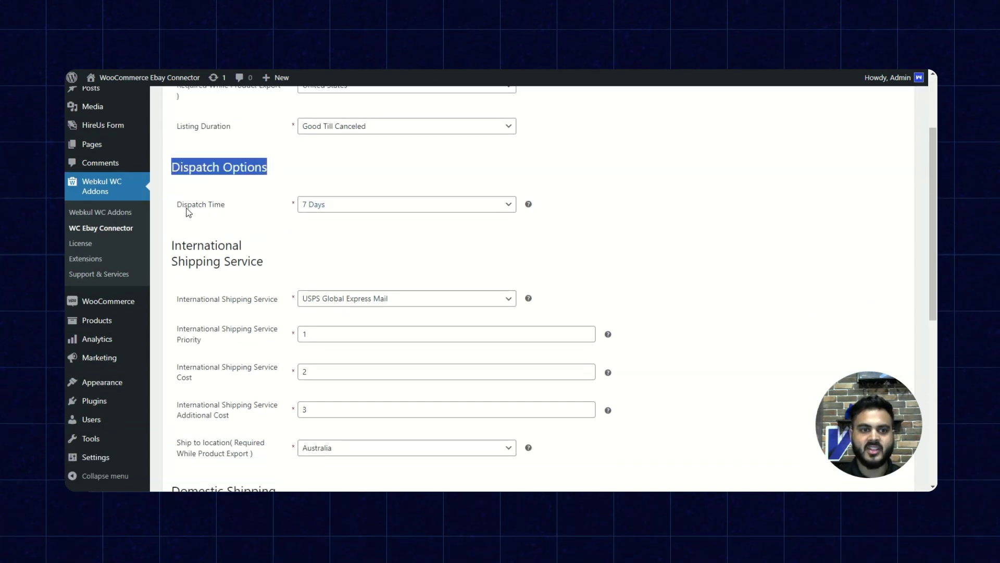
pyautogui.moveTo(183, 205); pyautogui.dragTo(232, 199)
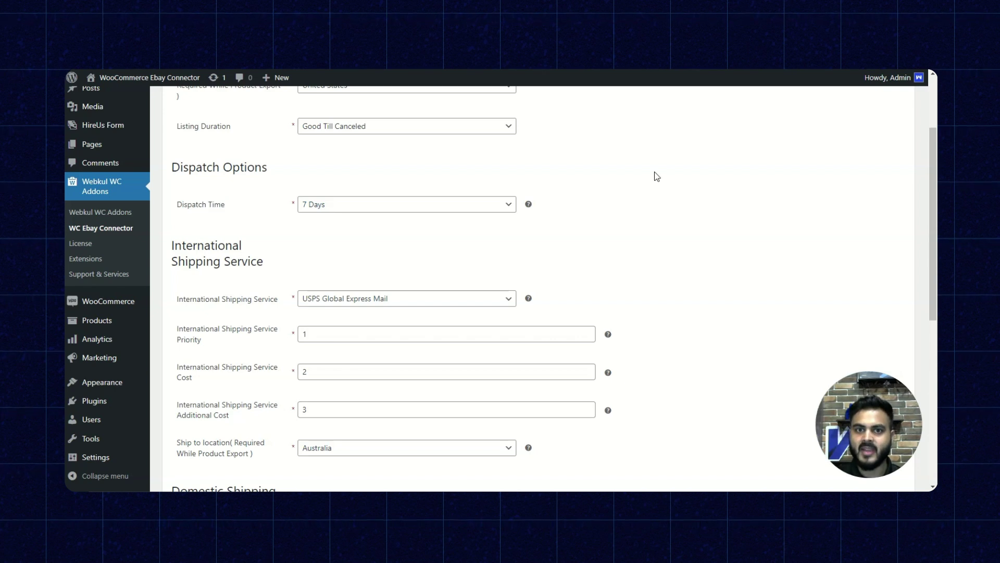
# Examine the international shipping settings for available services, priority, cost and additional cost.
pyautogui.scroll(-1, 253, 207)
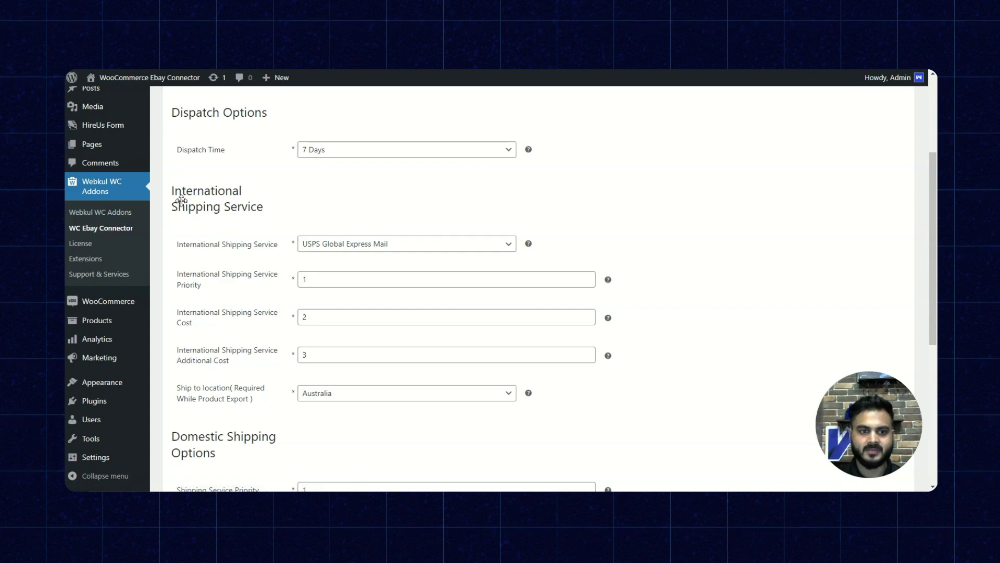
pyautogui.scroll(-2, 181, 200)
pyautogui.click(384, 138)
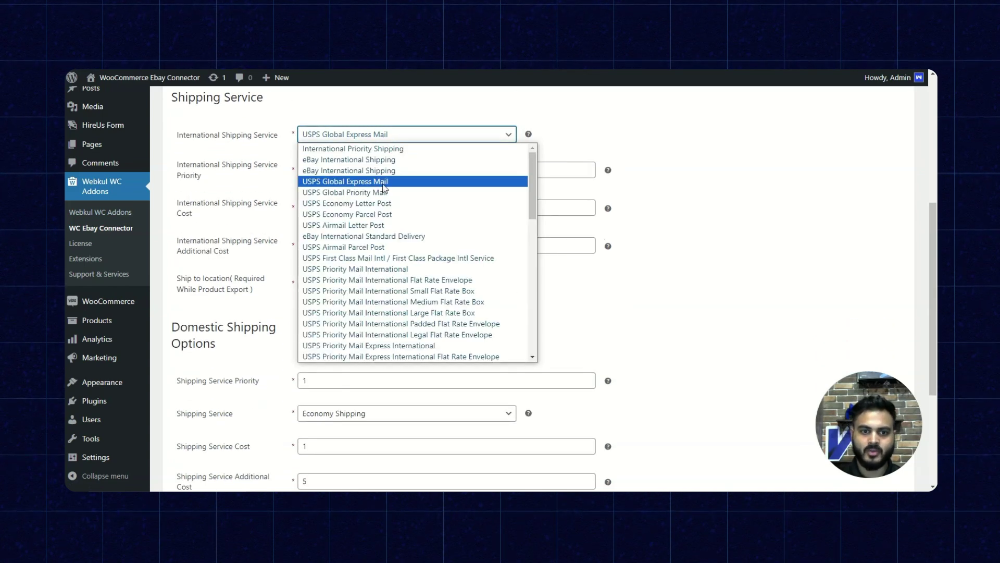
pyautogui.click(749, 241)
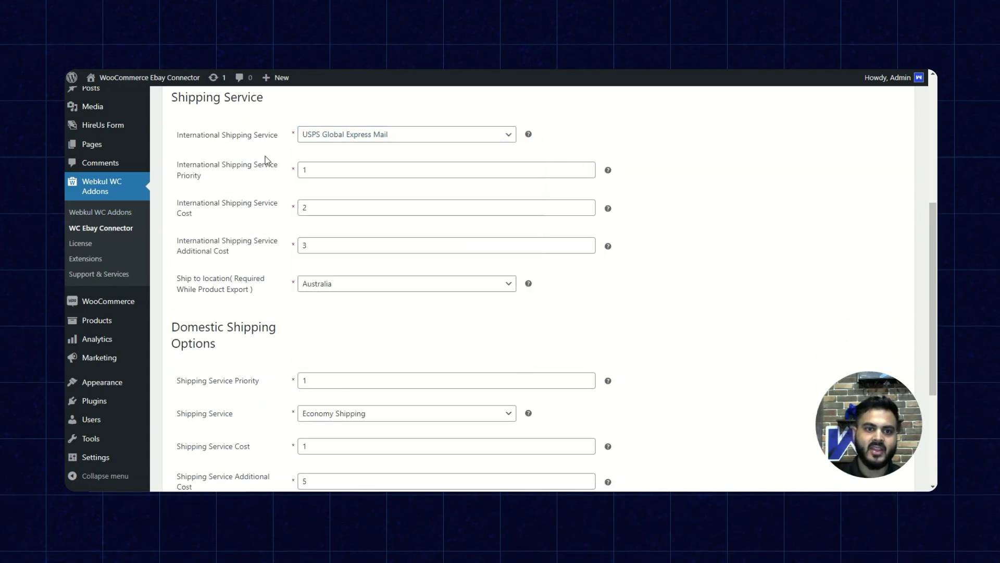
pyautogui.click(341, 165)
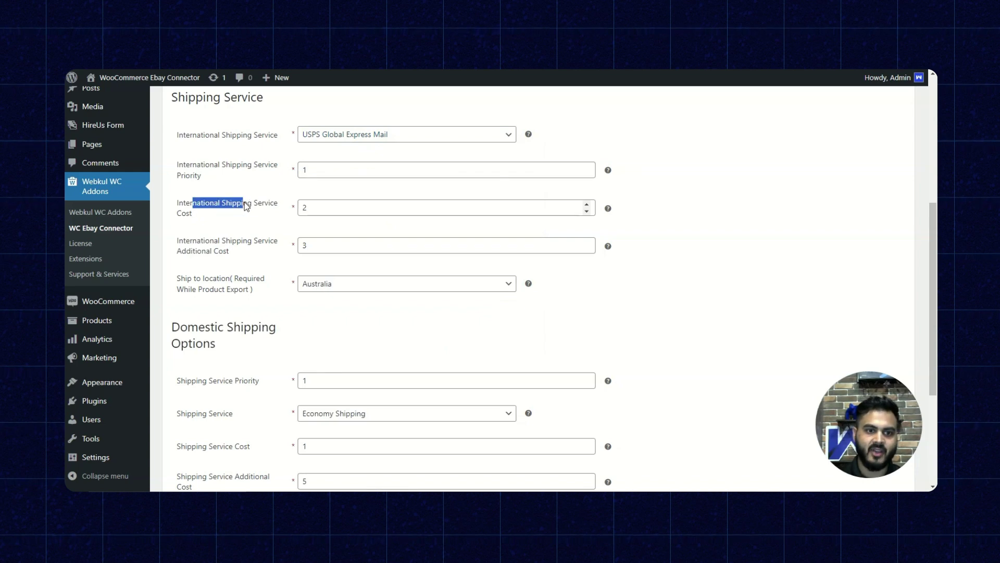
pyautogui.moveTo(197, 251); pyautogui.dragTo(223, 250)
pyautogui.click(719, 229)
# Examine the domestic shipping options, including service priority, available shipping services, costs, minimum and maximum shipping time and free shipping.
pyautogui.scroll(-2, 667, 239)
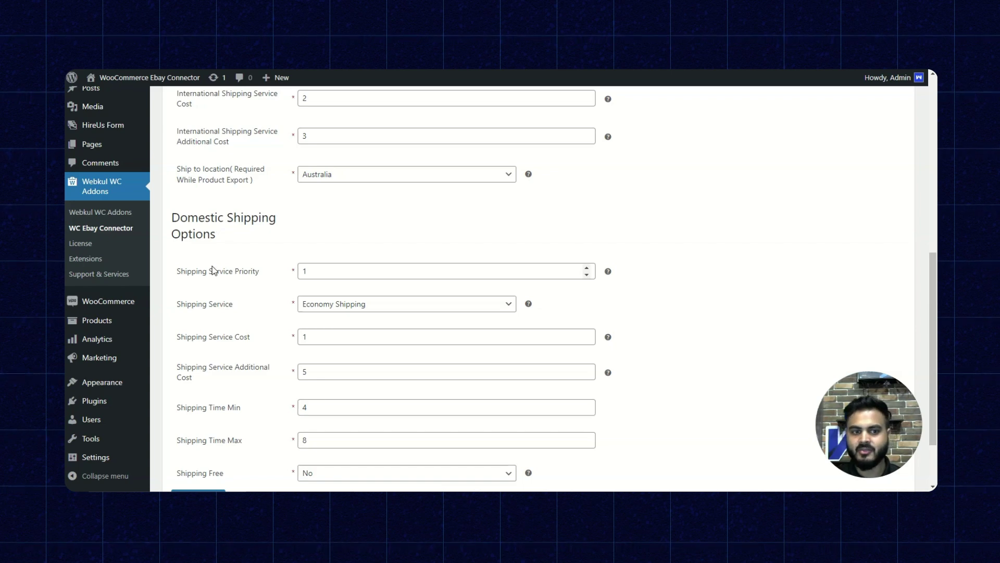
pyautogui.scroll(-2, 211, 265)
pyautogui.click(336, 189)
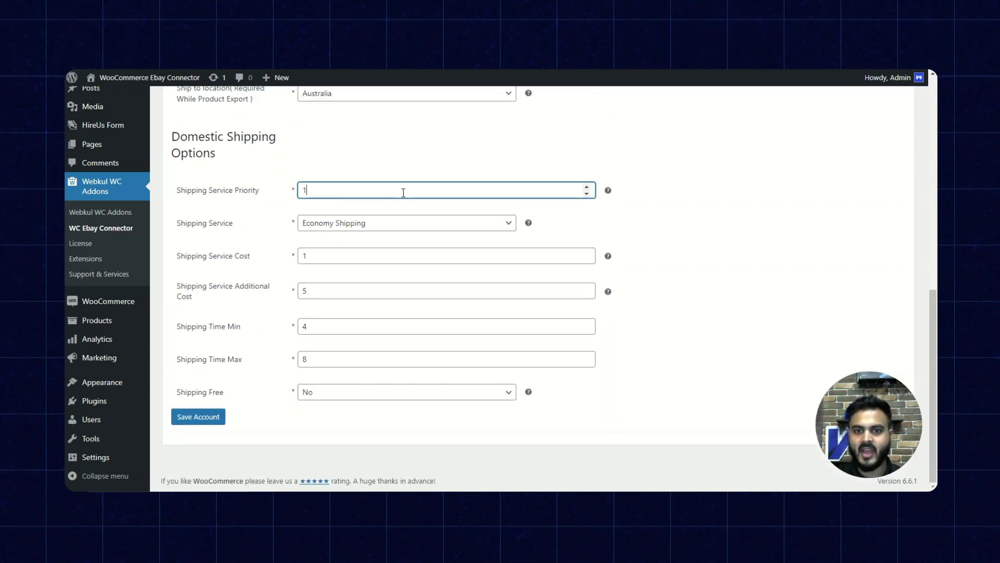
pyautogui.click(328, 224)
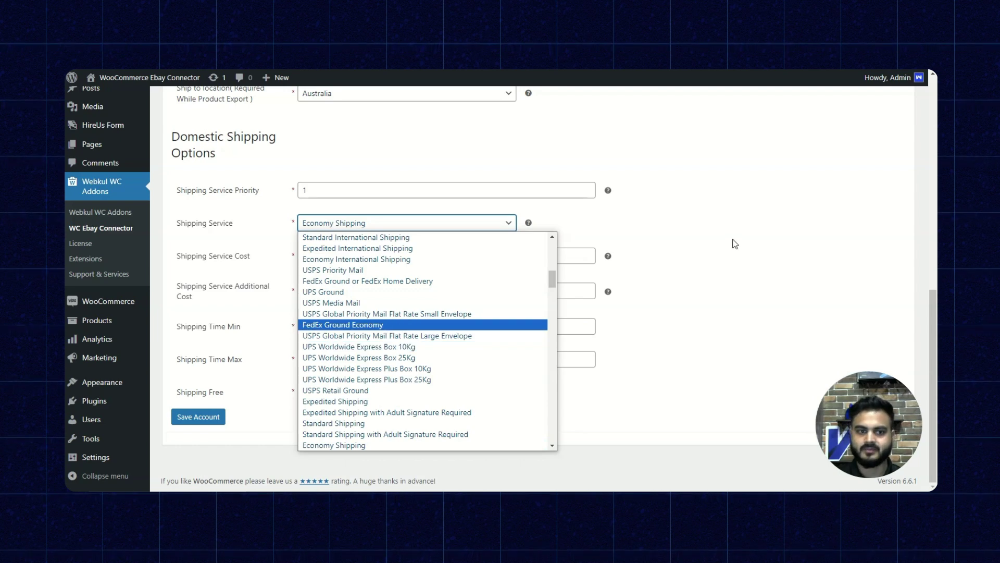
pyautogui.press('Escape')
pyautogui.hotkey('shift', 'Tab')
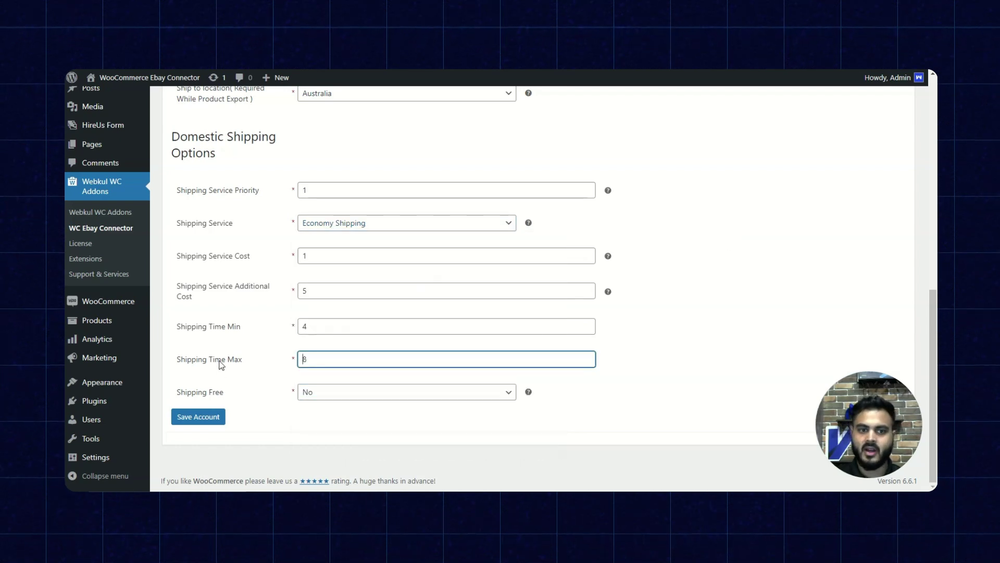
pyautogui.hotkey('shift', 'Tab')
pyautogui.hotkey('shift', 'Tab')
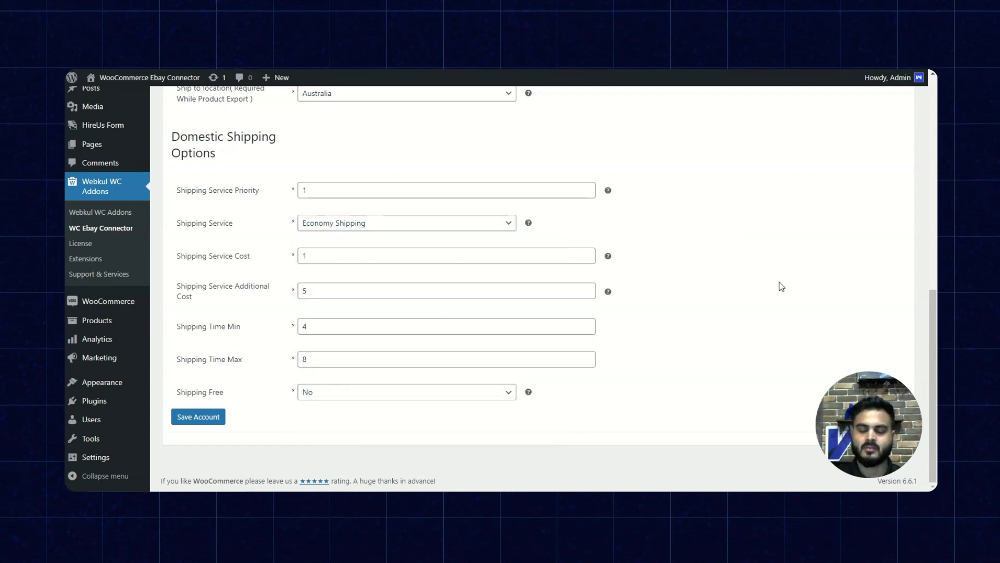
pyautogui.hotkey('shift', 'Tab')
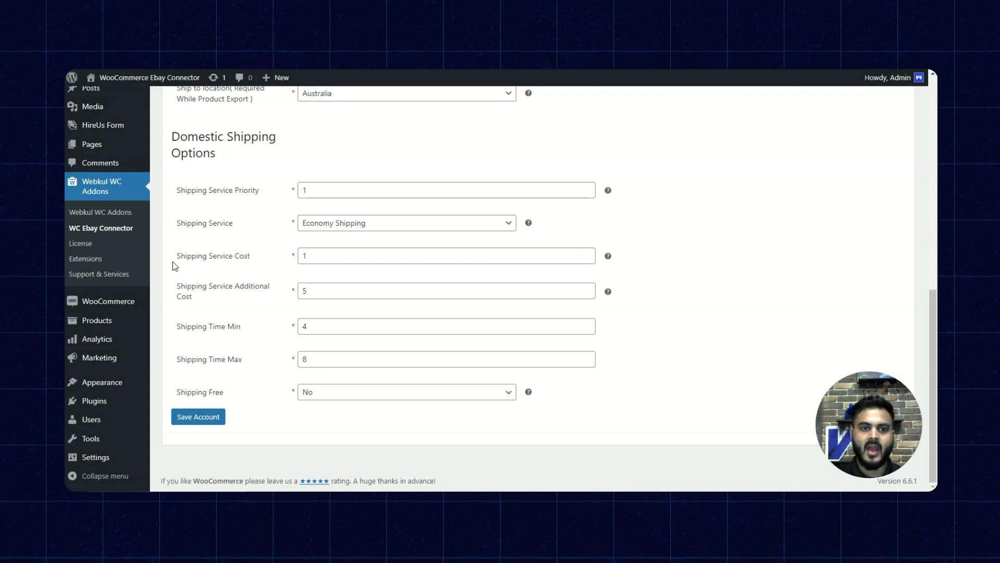
pyautogui.moveTo(608, 256)
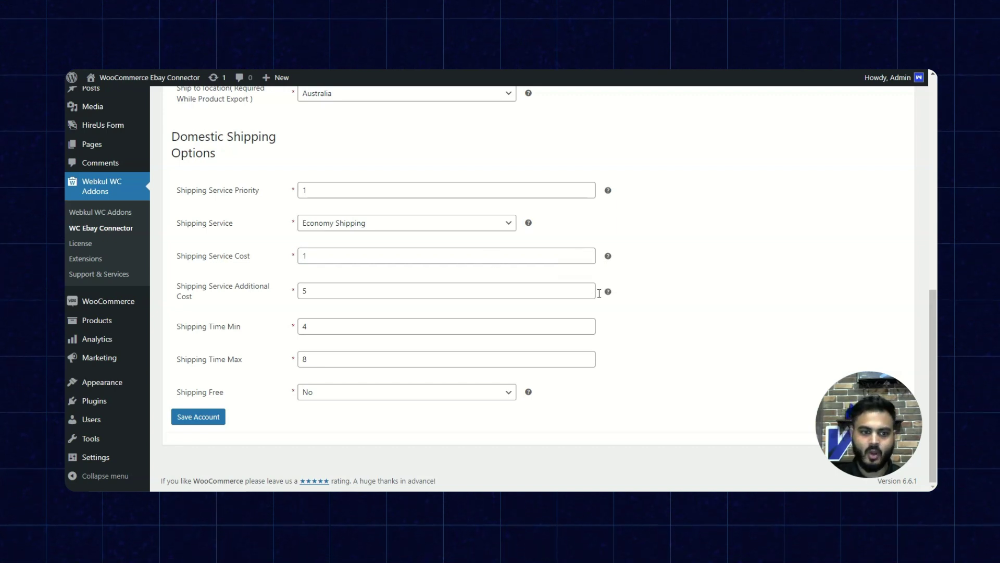
pyautogui.click(177, 423)
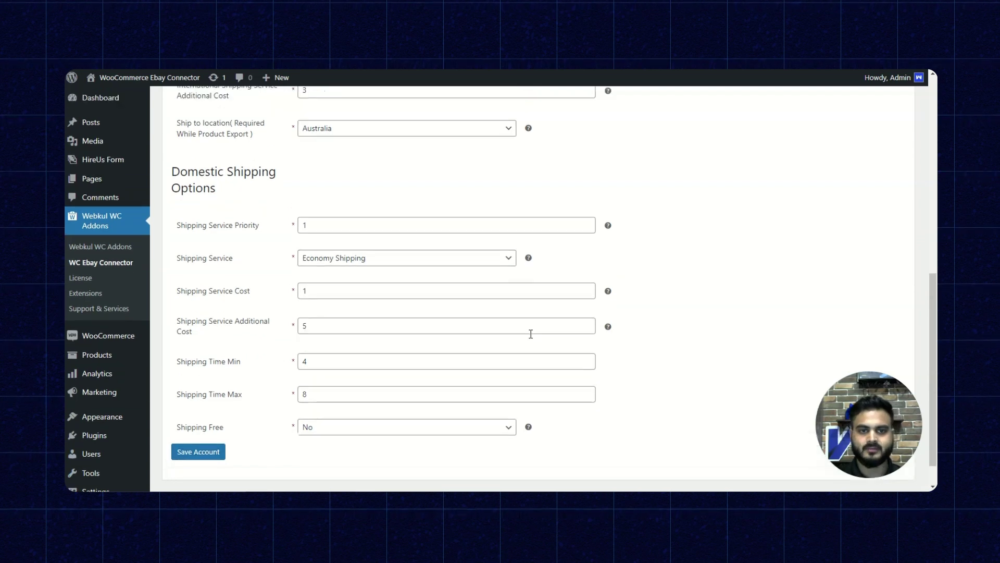
# Open the real-time sync settings and examine the eBay to WooCommerce sync option and the selectable eBay update events.
pyautogui.click(396, 128)
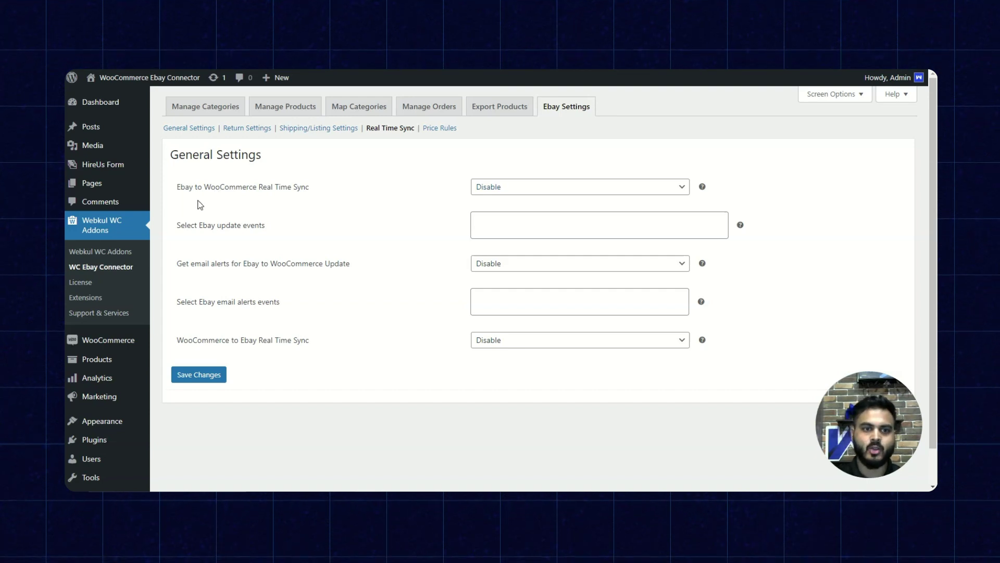
pyautogui.click(523, 193)
pyautogui.click(518, 192)
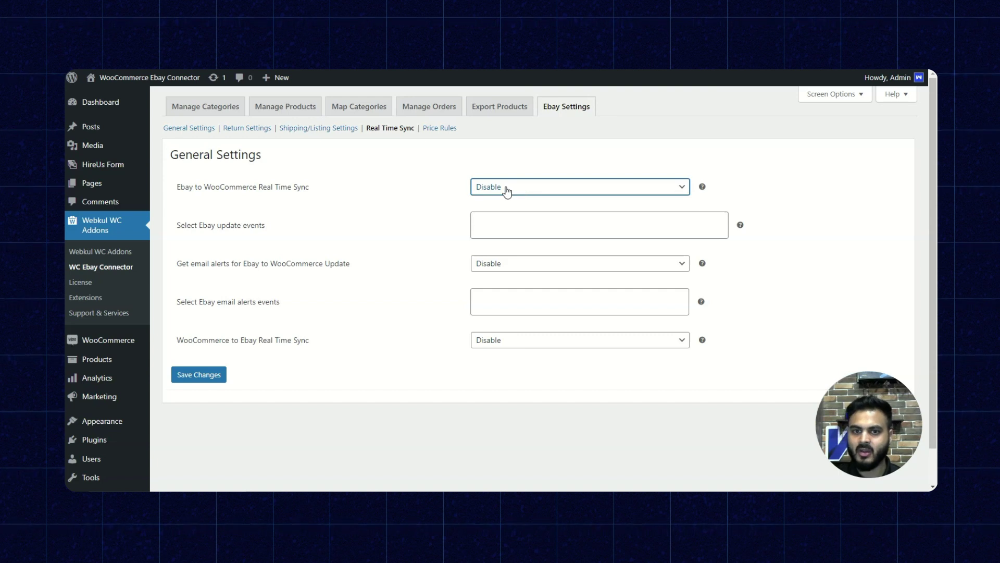
pyautogui.moveTo(181, 227); pyautogui.dragTo(265, 225)
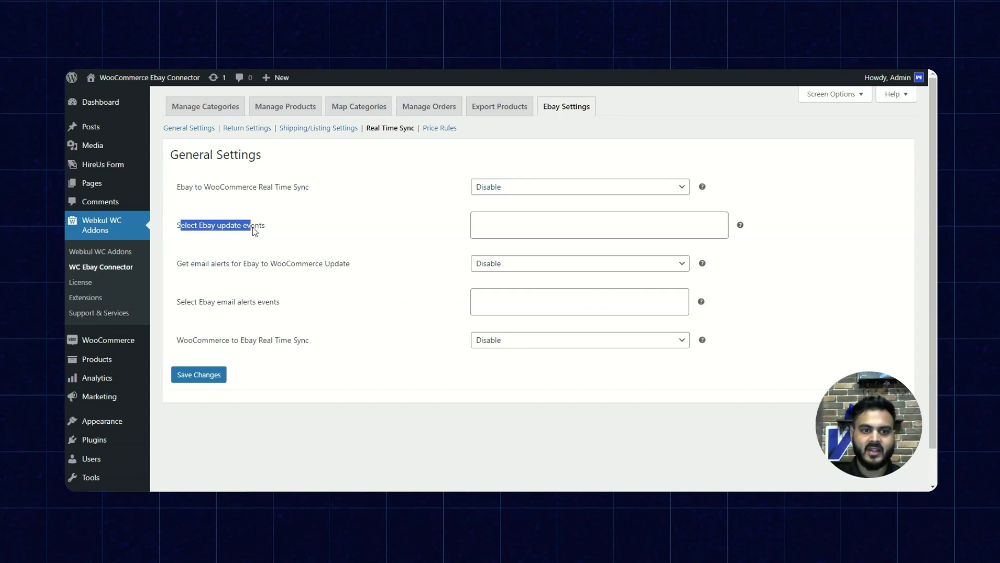
pyautogui.click(491, 218)
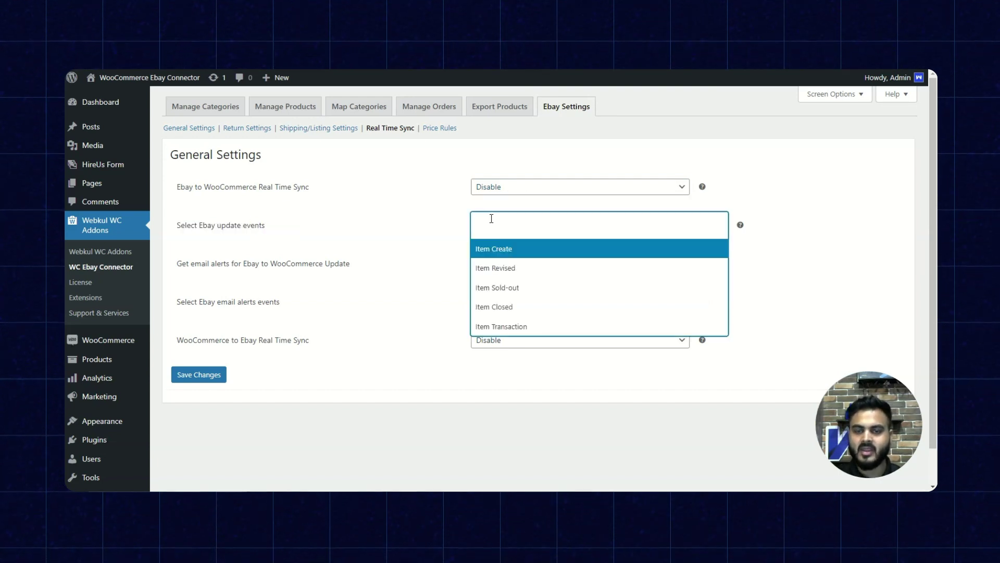
pyautogui.click(741, 225)
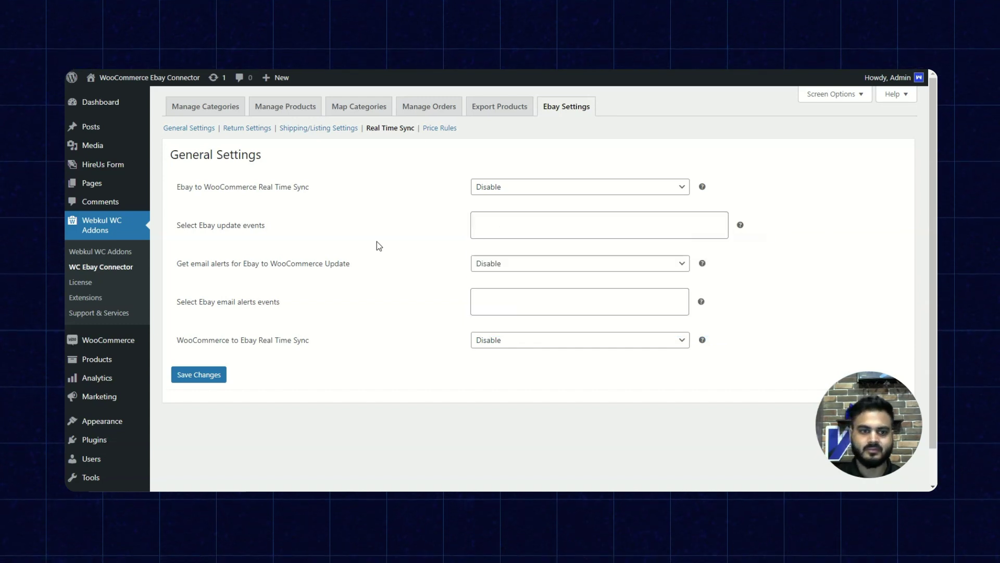
# Examine the email alert option, the selectable eBay email alert events and the WooCommerce to eBay real-time sync setting.
pyautogui.moveTo(181, 264); pyautogui.dragTo(313, 265)
pyautogui.click(247, 272)
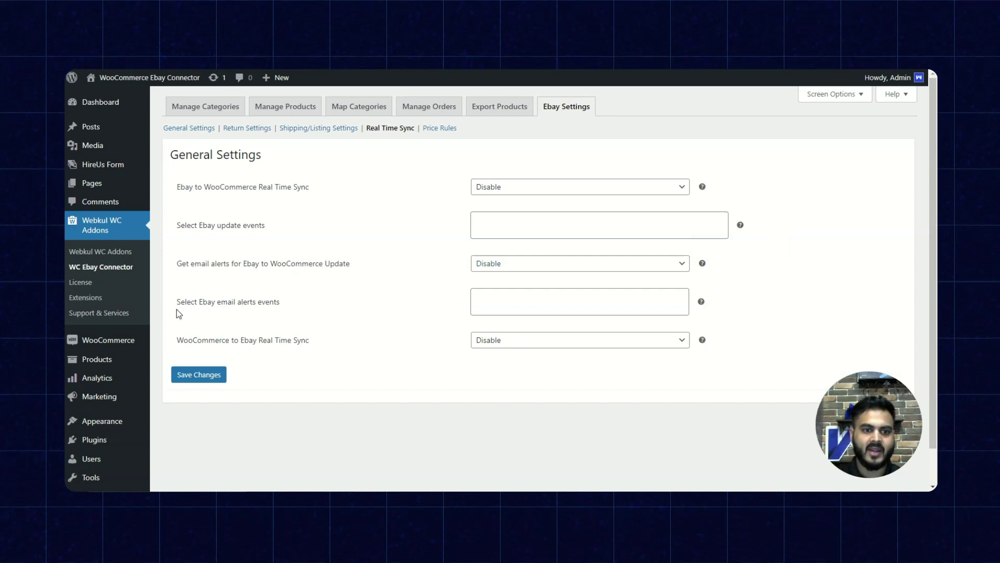
pyautogui.click(610, 302)
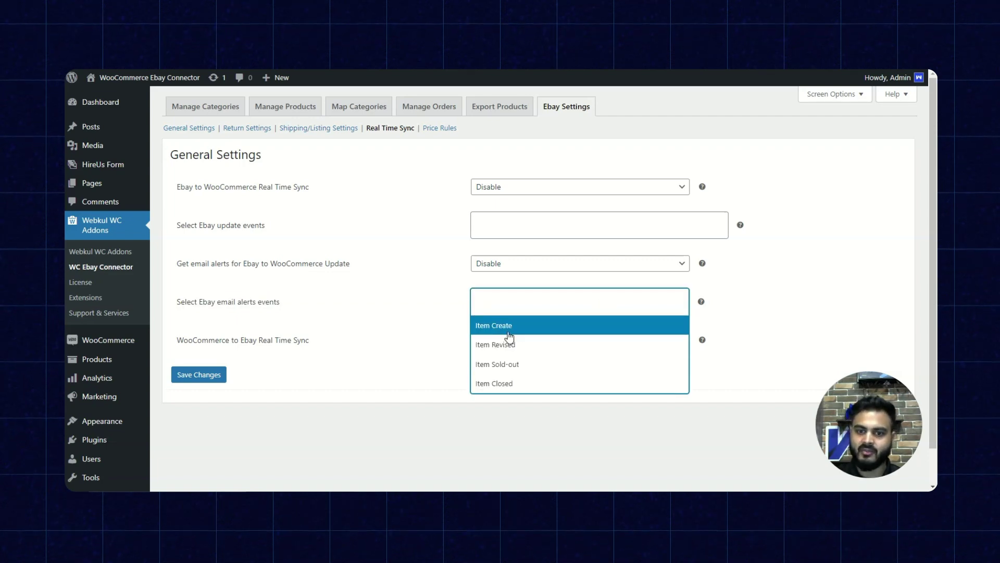
pyautogui.click(163, 359)
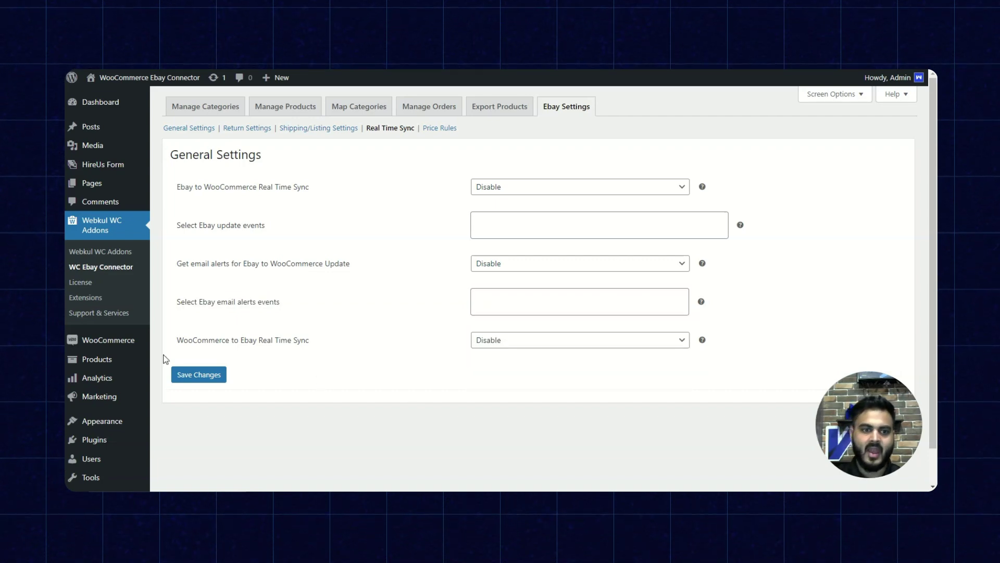
pyautogui.moveTo(241, 339); pyautogui.dragTo(309, 342)
pyautogui.click(334, 354)
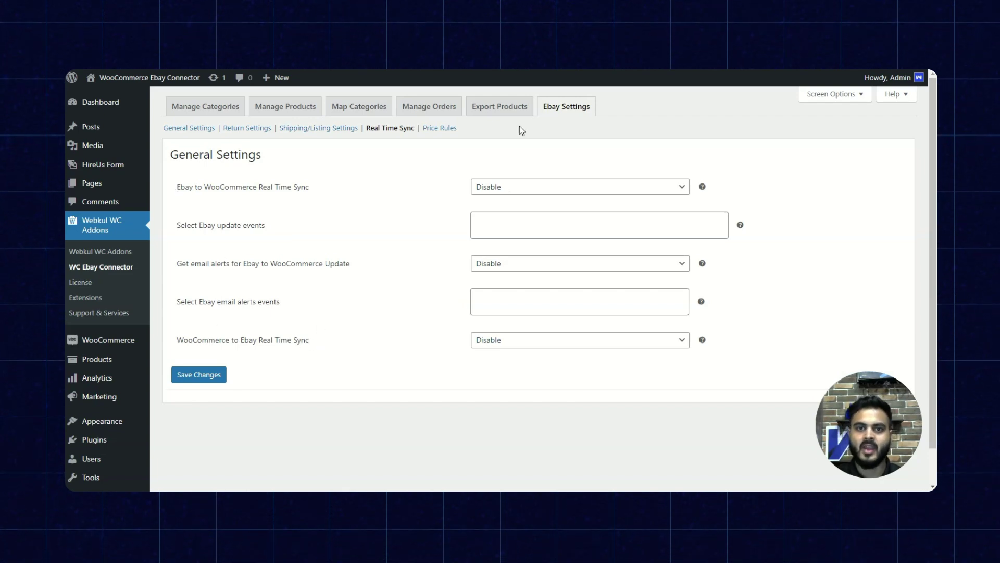
# Open the price rules settings and examine the existing rule's operation type and increase operation.
pyautogui.click(440, 129)
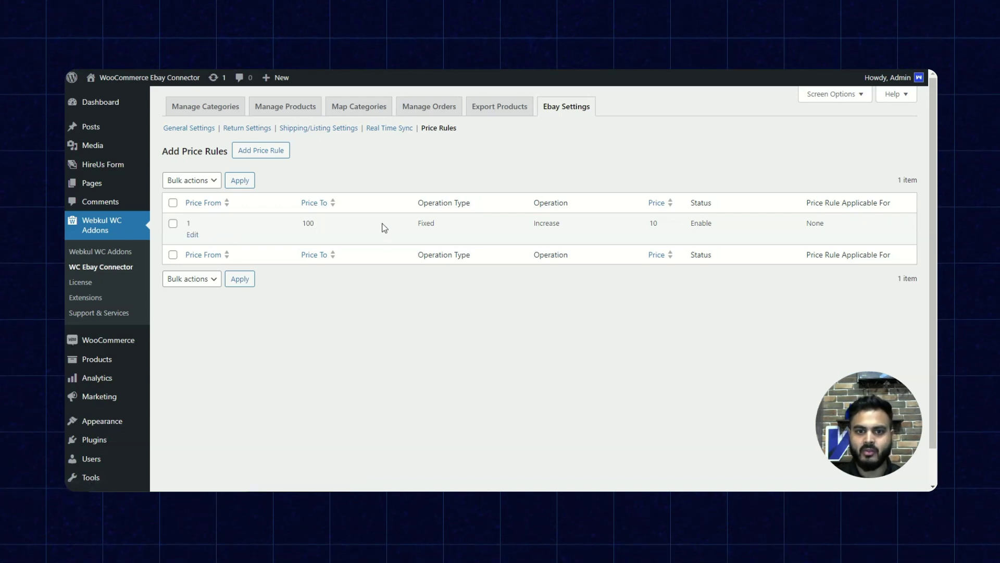
pyautogui.moveTo(415, 223); pyautogui.dragTo(462, 223)
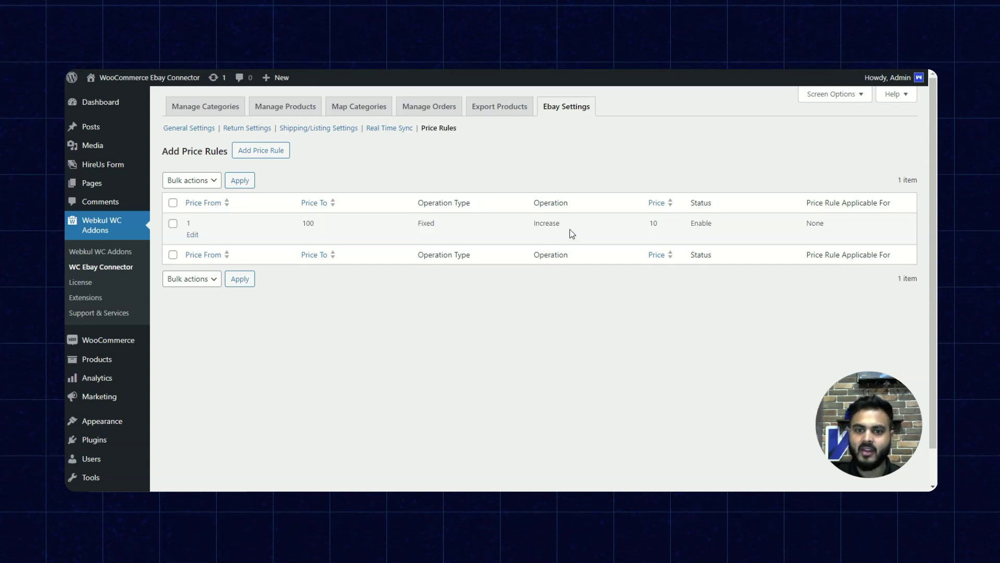
pyautogui.moveTo(569, 229); pyautogui.dragTo(529, 229)
pyautogui.click(539, 283)
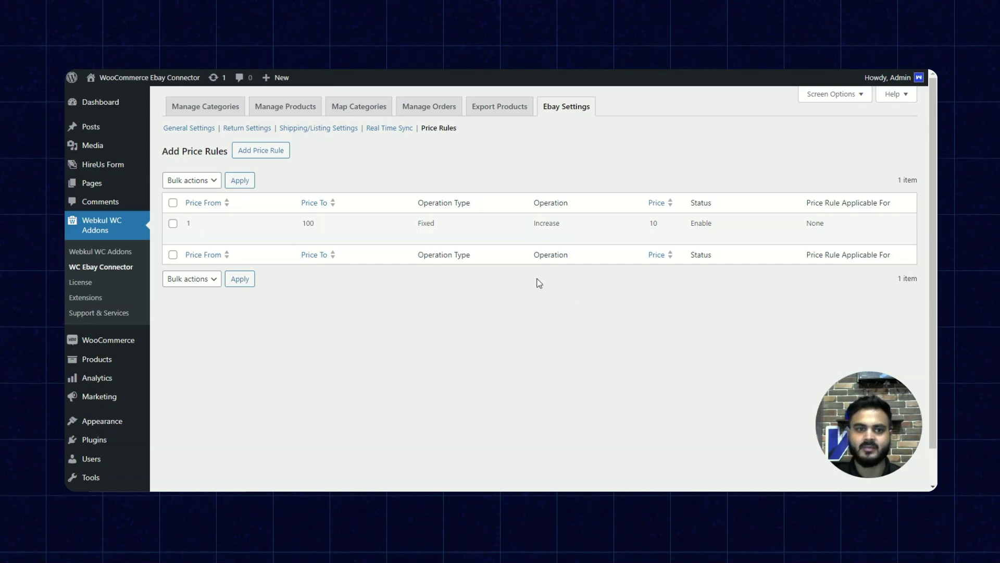
# Open the form for adding a price rule and examine its product price range and operation type fields.
pyautogui.click(245, 153)
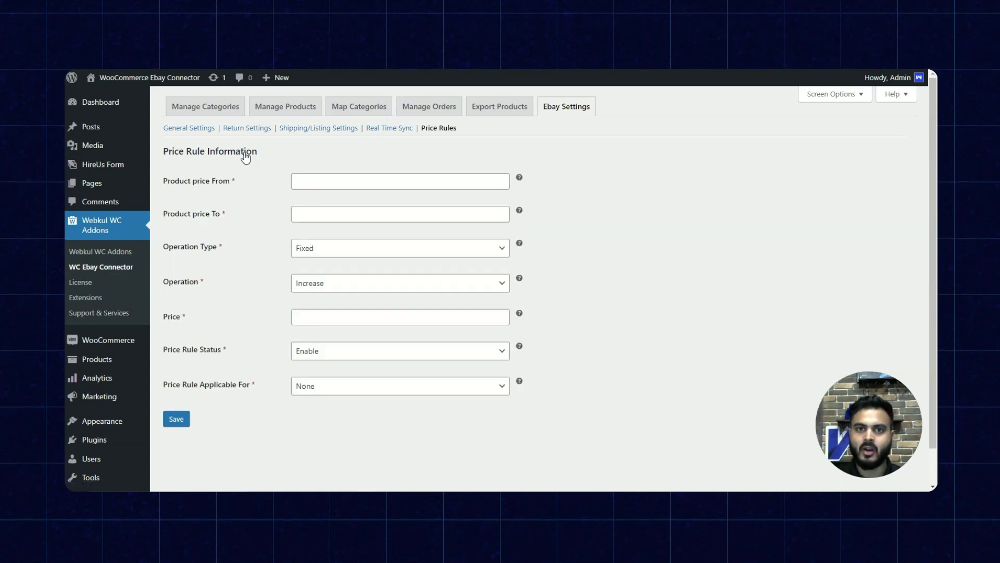
pyautogui.moveTo(223, 181); pyautogui.dragTo(221, 214)
pyautogui.click(195, 252)
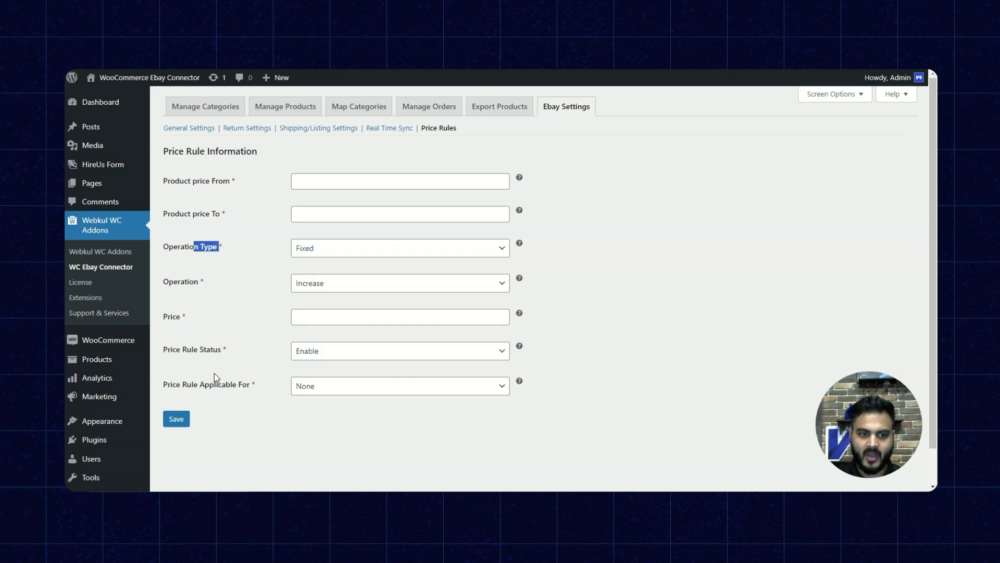
pyautogui.click(732, 249)
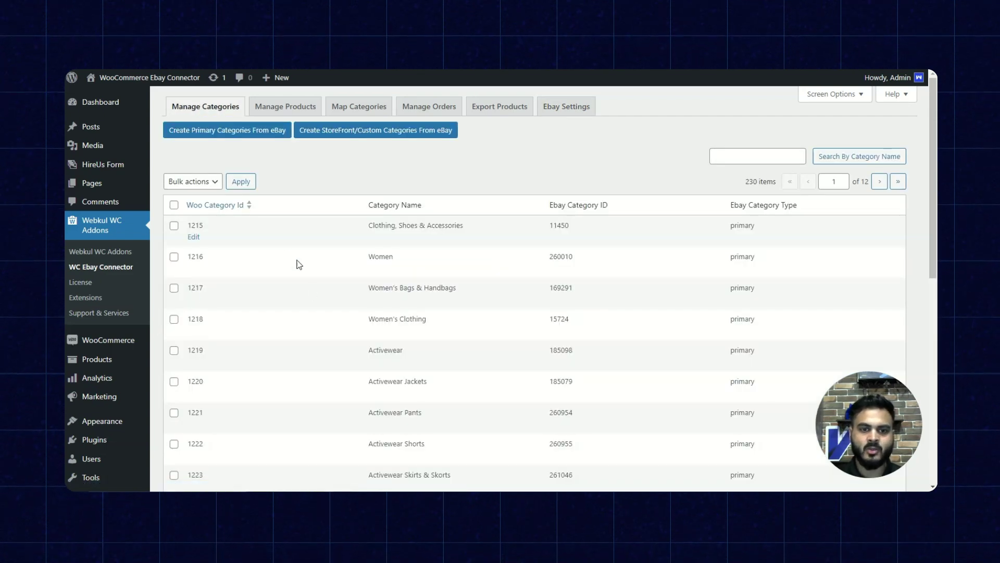
# Examine the list of WooCommerce categories and their eBay category IDs in category management.
pyautogui.scroll(-5, 298, 318)
pyautogui.scroll(5, 301, 320)
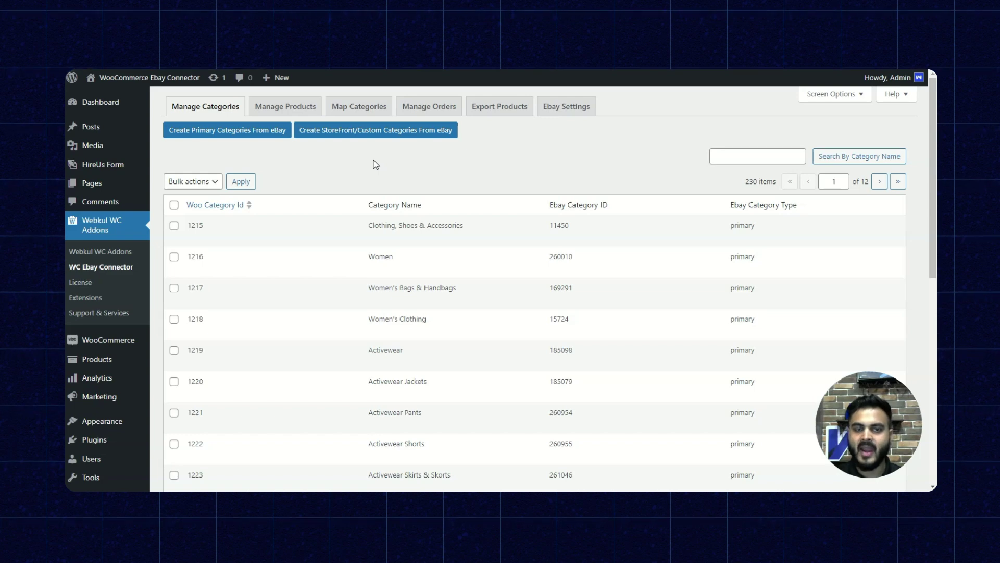
# Open the eBay primary category mapping form and examine the WooCommerce store category and eBay leaf node category choices.
pyautogui.click(359, 106)
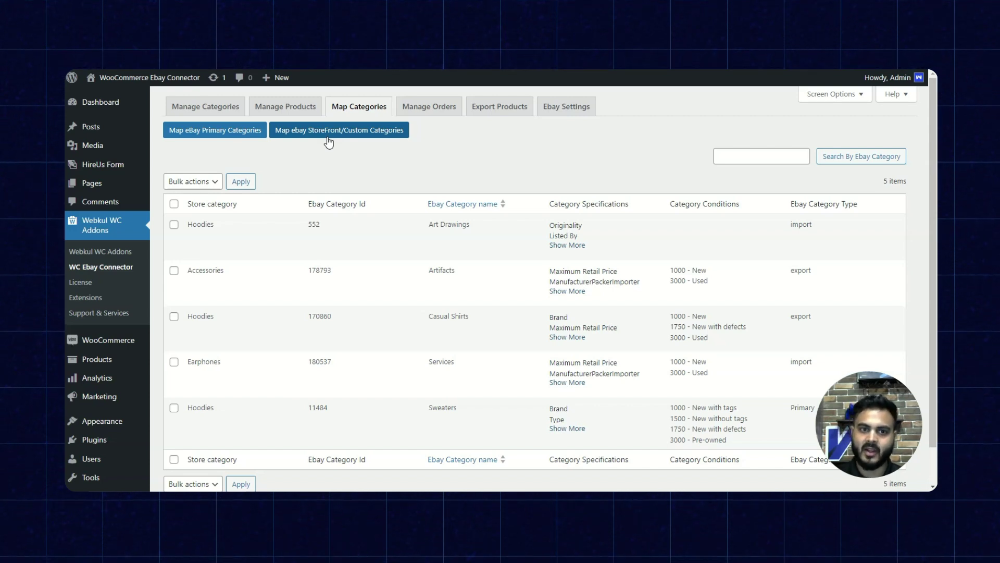
pyautogui.click(214, 133)
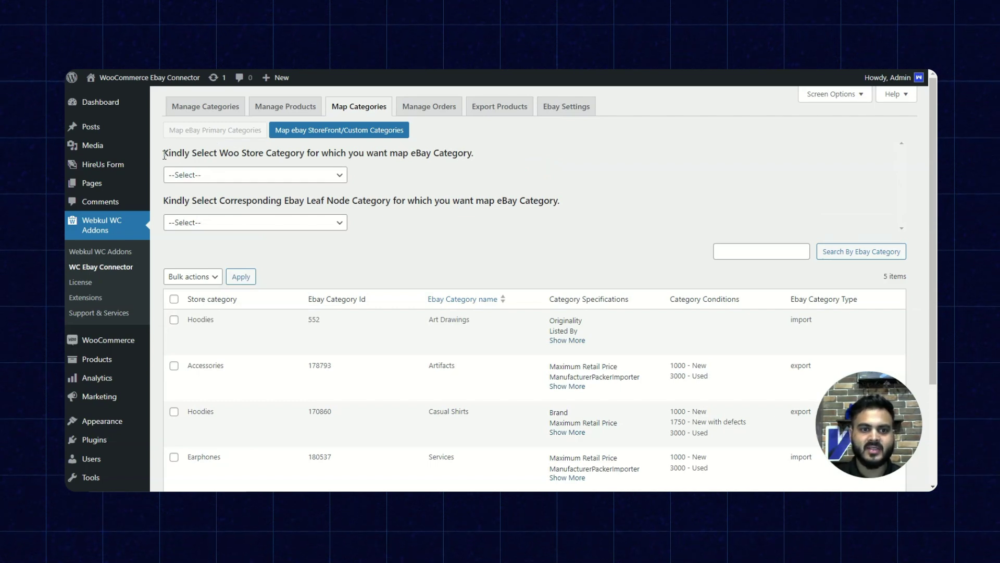
pyautogui.moveTo(314, 153); pyautogui.dragTo(348, 157)
pyautogui.moveTo(197, 201); pyautogui.dragTo(391, 202)
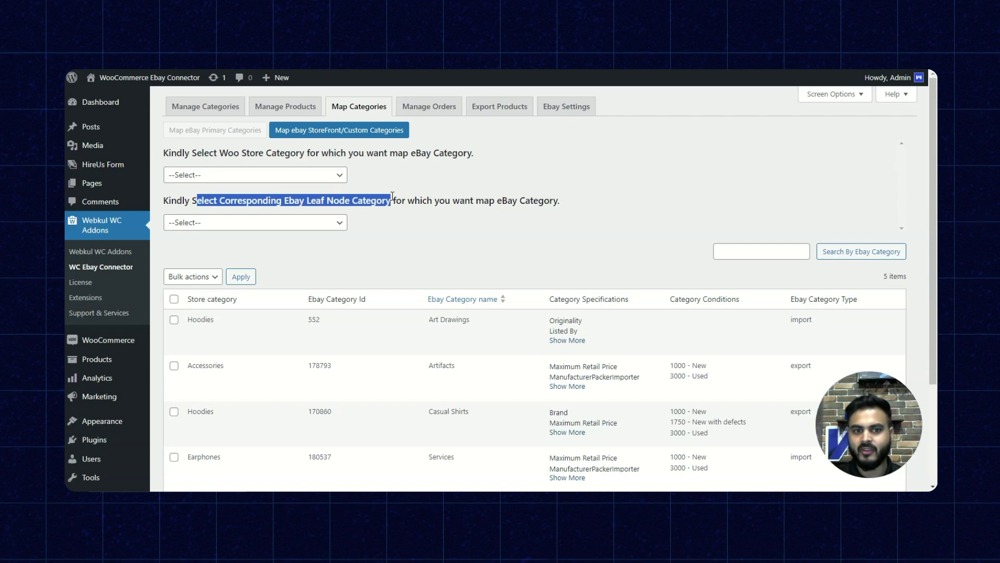
pyautogui.click(406, 249)
pyautogui.click(314, 224)
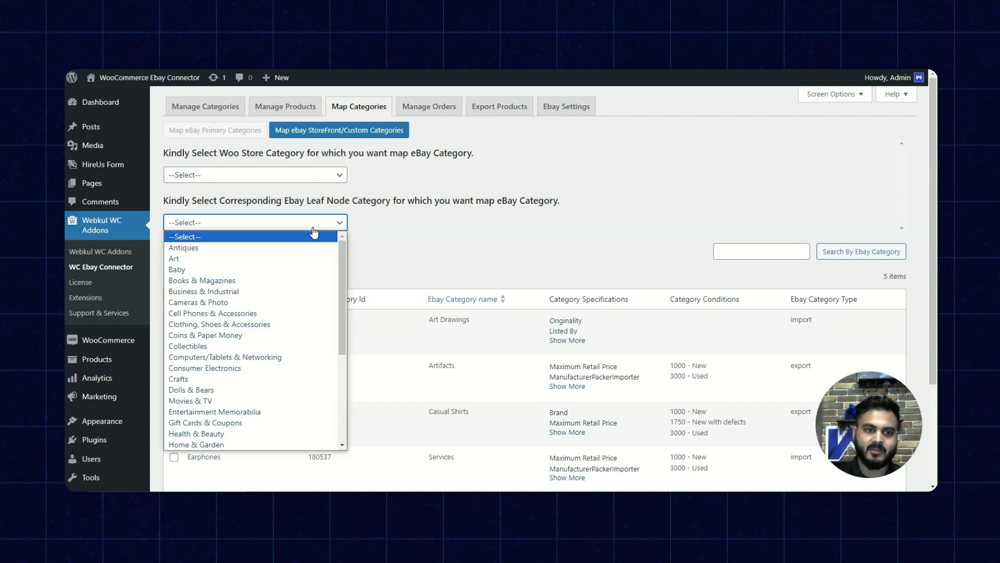
pyautogui.click(312, 183)
pyautogui.click(335, 175)
pyautogui.click(335, 175)
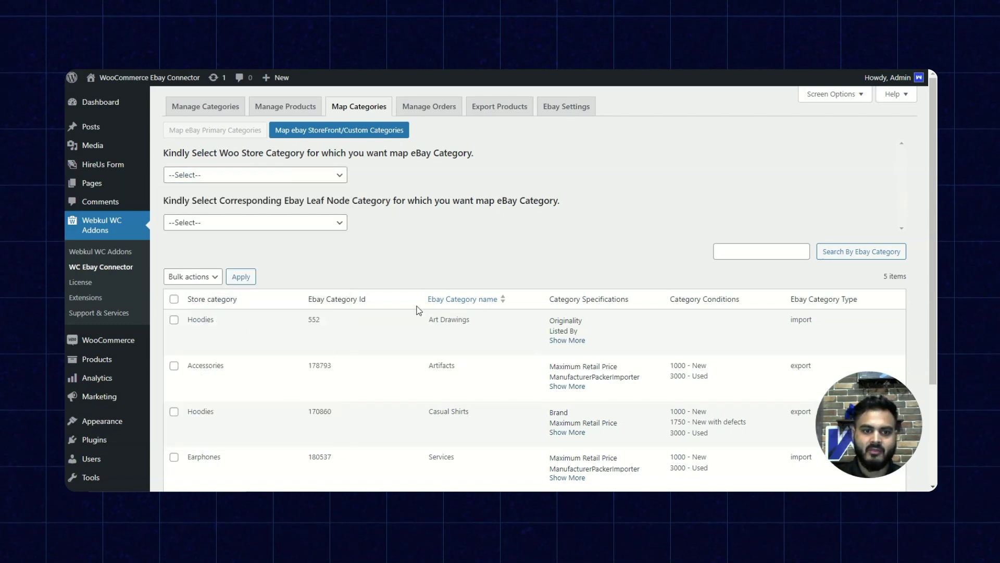
# Examine the list of mapped categories, then return to category management.
pyautogui.scroll(-3, 364, 371)
pyautogui.moveTo(366, 369)
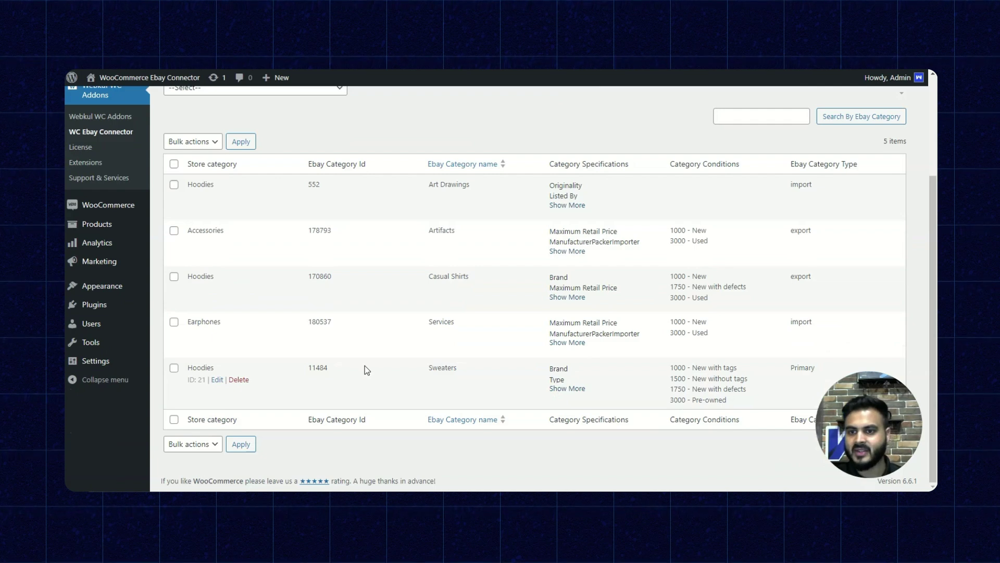
pyautogui.scroll(5, 365, 364)
pyautogui.click(192, 182)
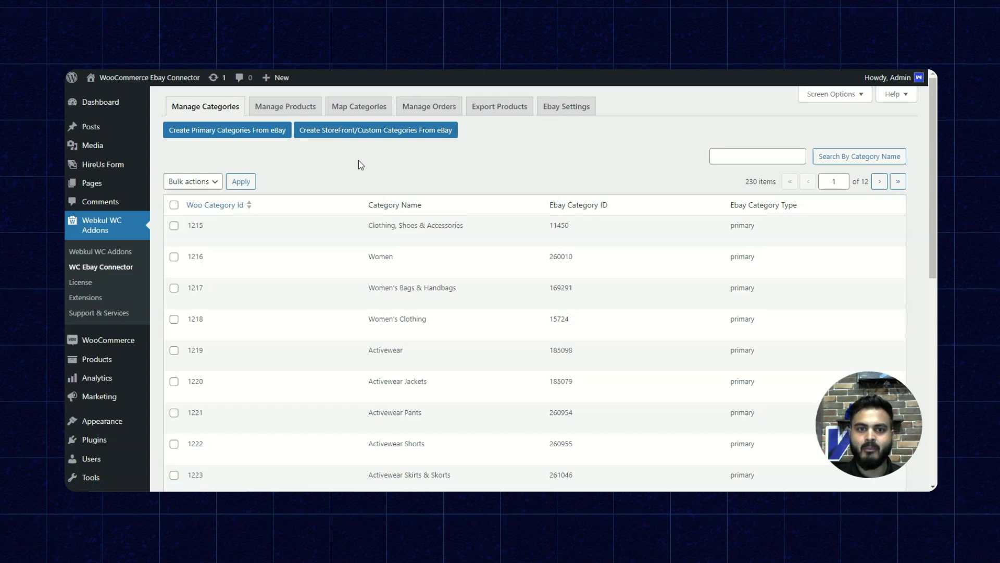
# Open product management and examine the Import Date-wise option with its From and To dates.
pyautogui.click(281, 109)
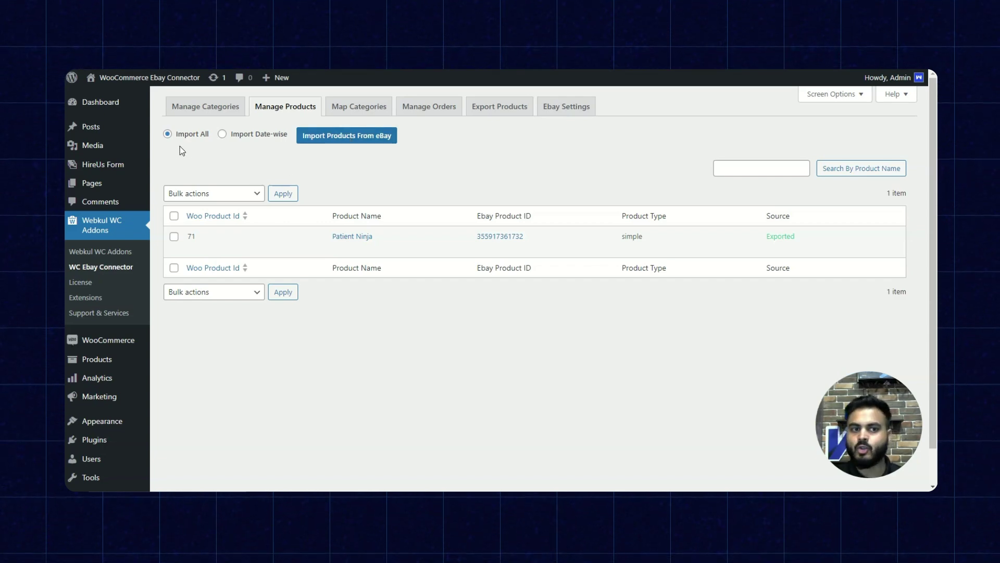
pyautogui.click(223, 134)
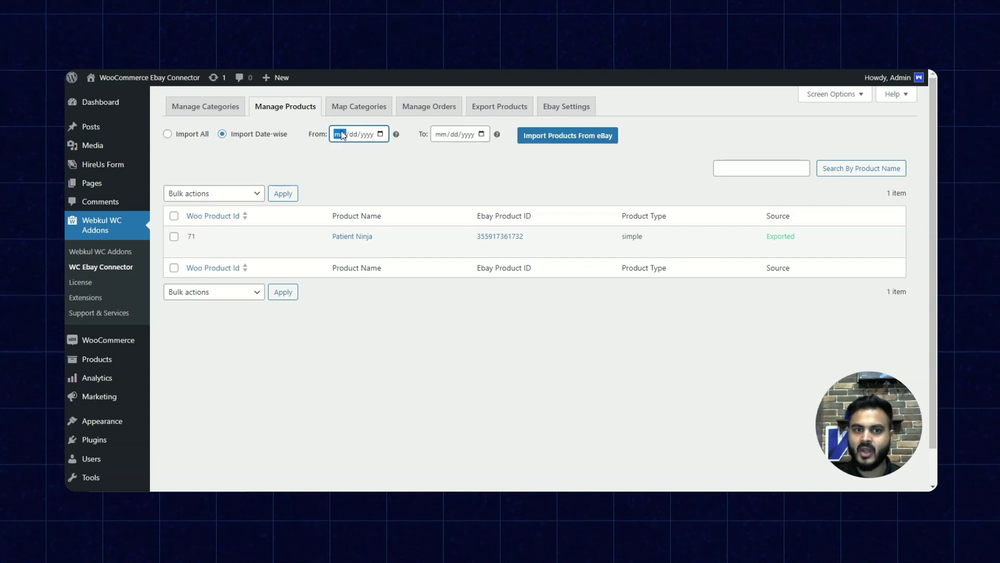
pyautogui.click(445, 133)
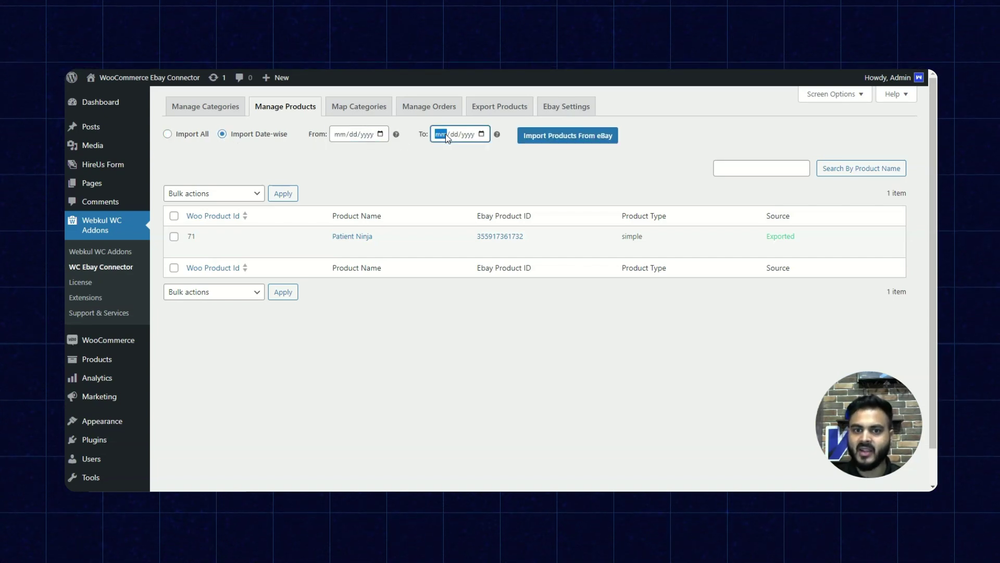
# Import products from eBay with the Import All option, stopping the process partway.
pyautogui.click(167, 134)
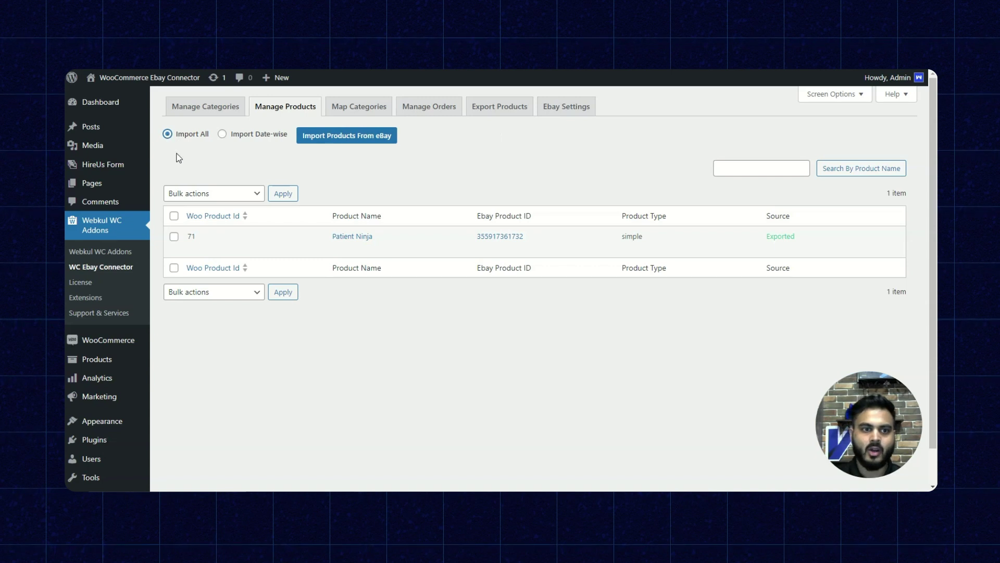
pyautogui.click(346, 141)
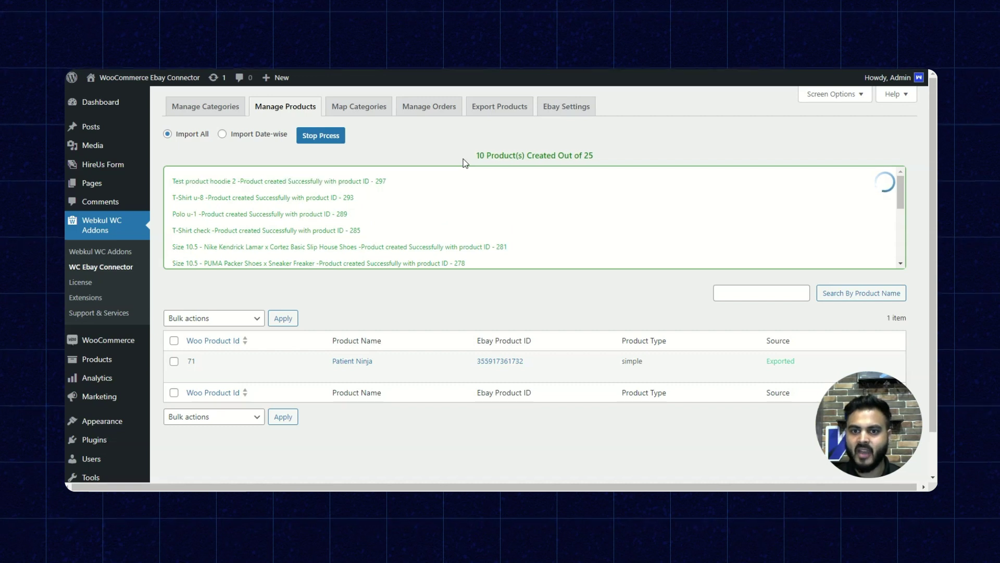
pyautogui.click(327, 141)
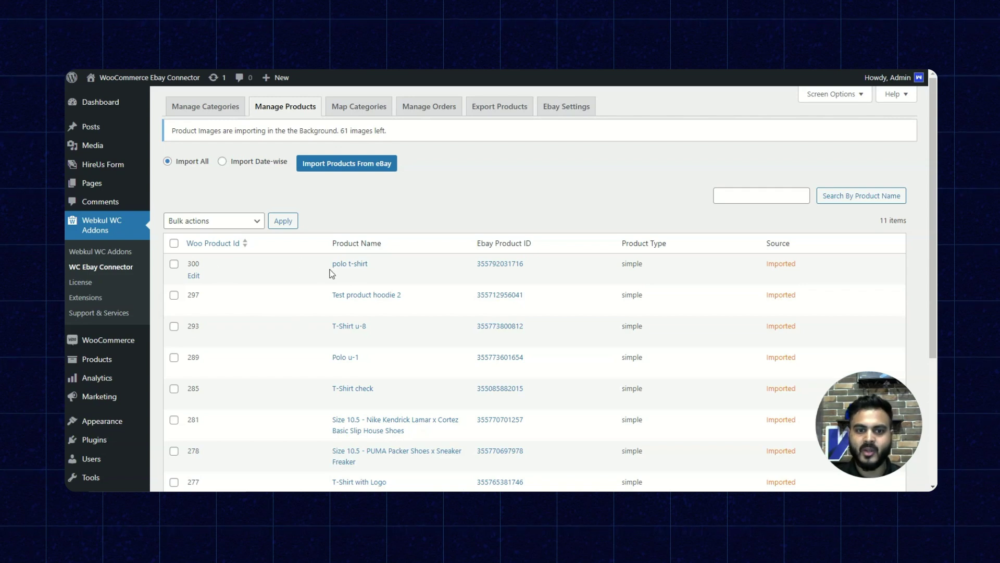
pyautogui.scroll(-3, 405, 257)
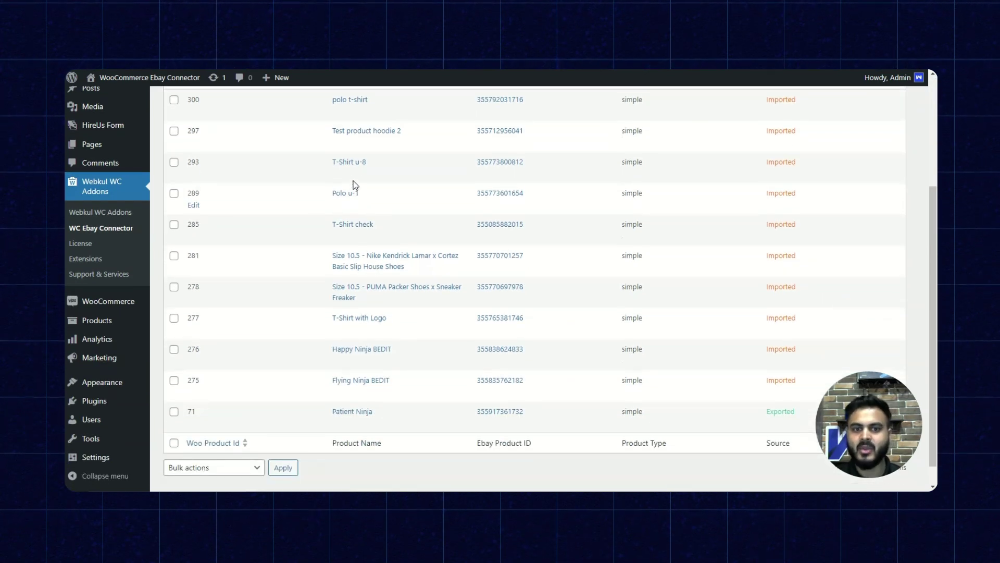
pyautogui.scroll(3, 355, 425)
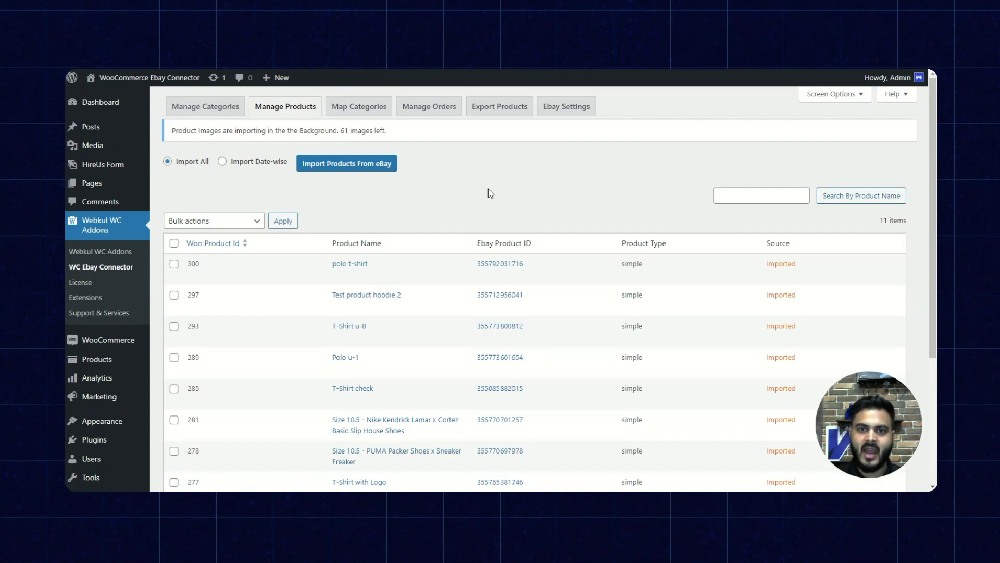
# Open the Export Products section and examine the product list and the available bulk actions.
pyautogui.click(501, 108)
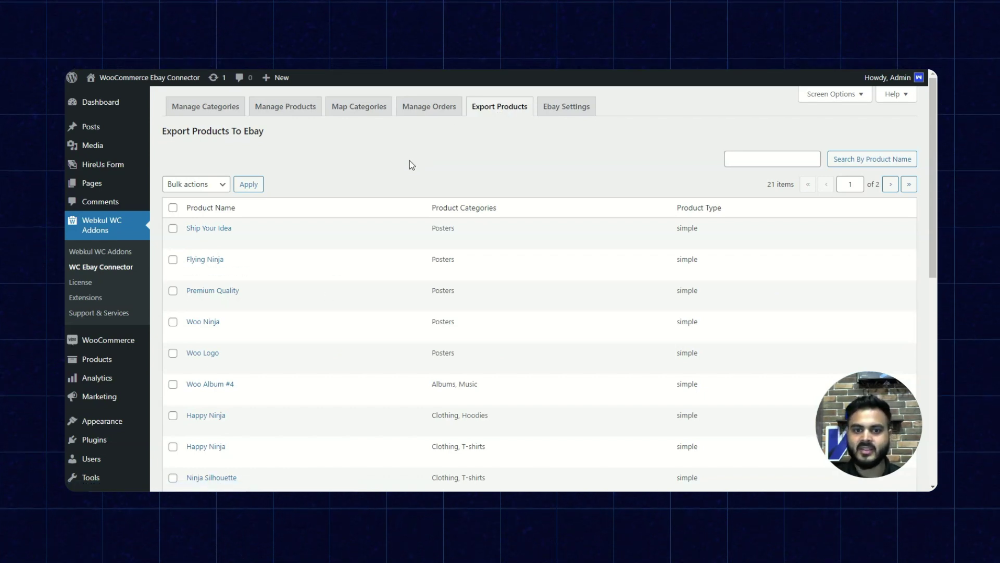
pyautogui.scroll(-10, 310, 294)
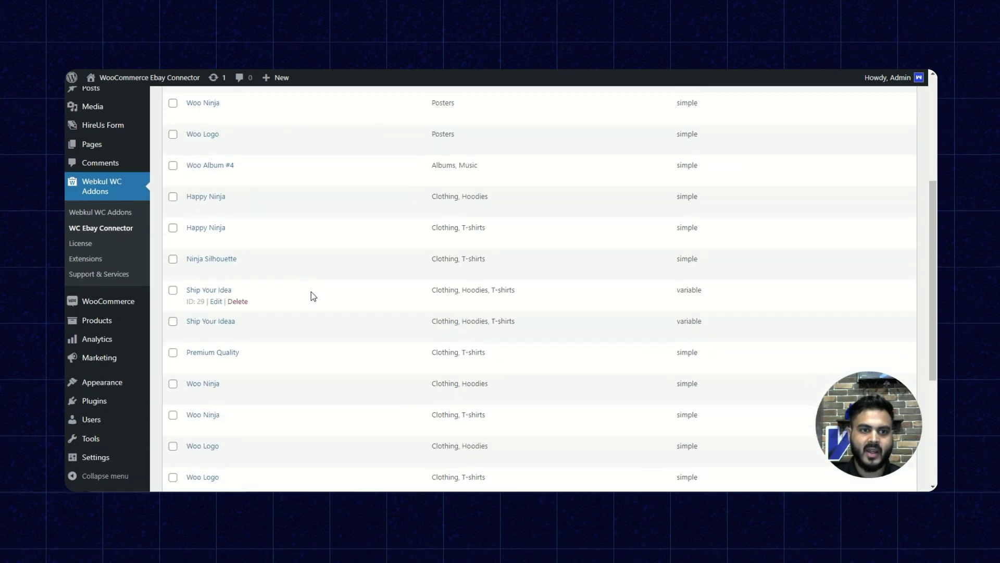
pyautogui.scroll(10, 308, 311)
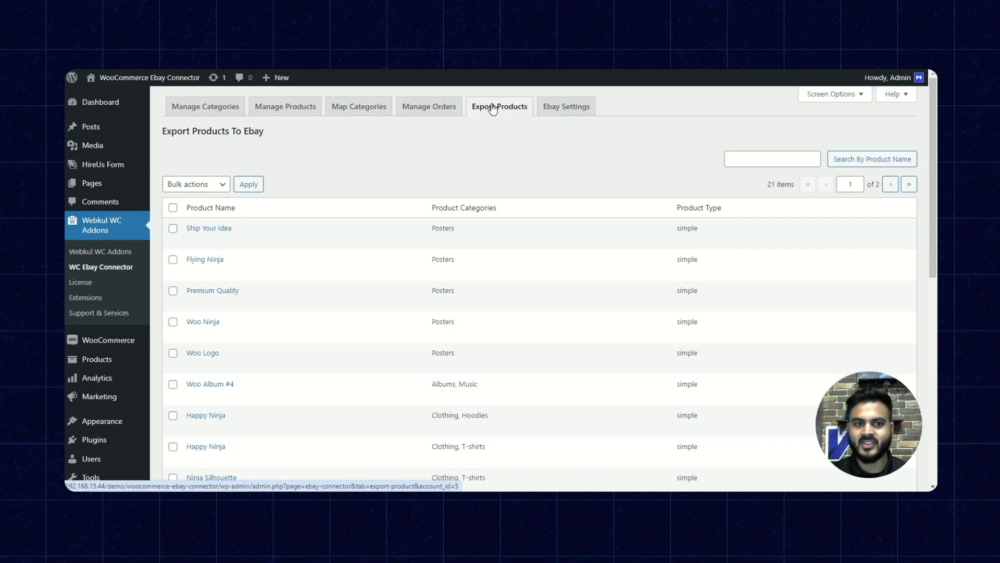
pyautogui.click(213, 185)
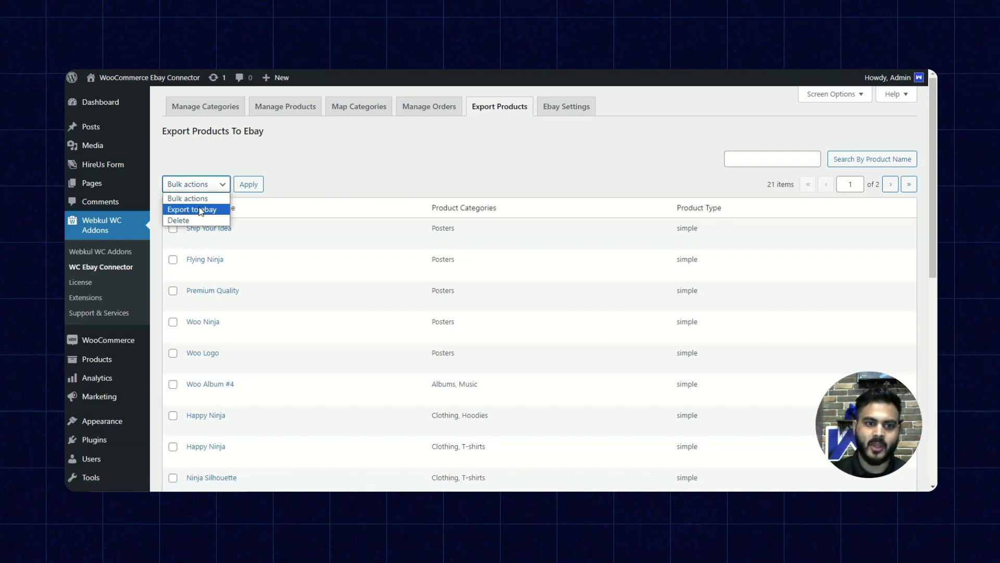
pyautogui.click(414, 156)
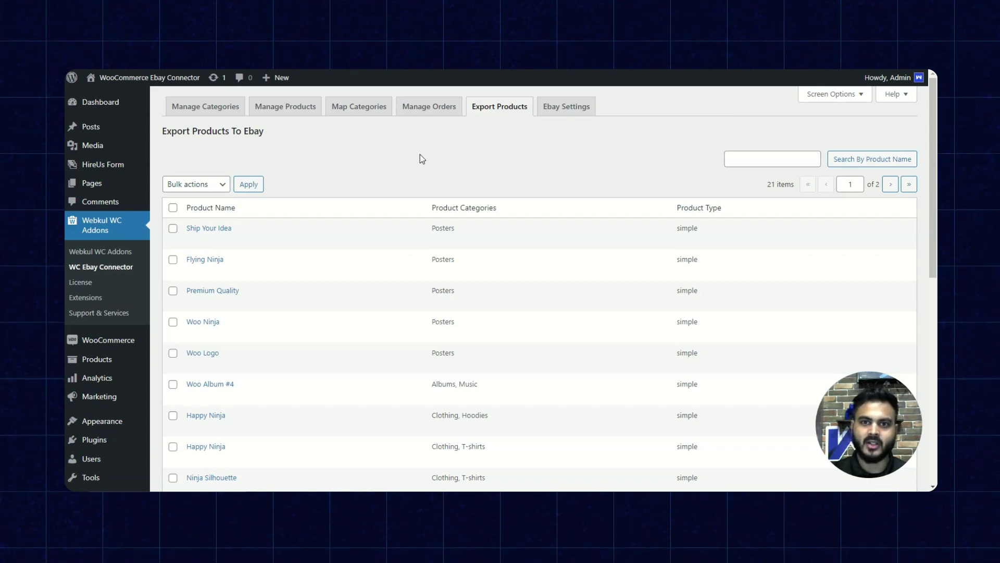
# Export the Happy Ninja product in the Clothing, Hoodies categories to eBay.
pyautogui.scroll(-4, 351, 239)
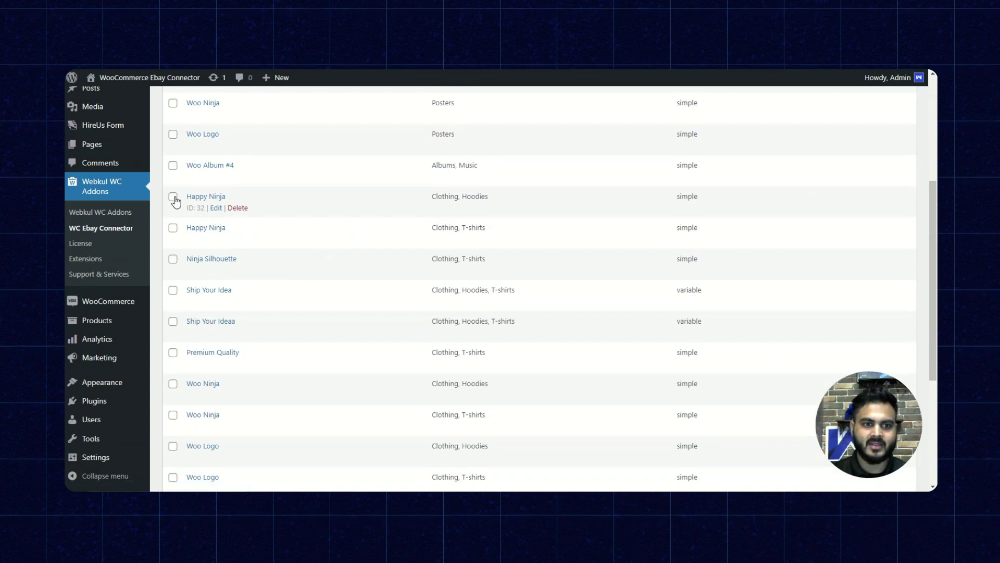
pyautogui.scroll(1, 279, 217)
pyautogui.click(209, 187)
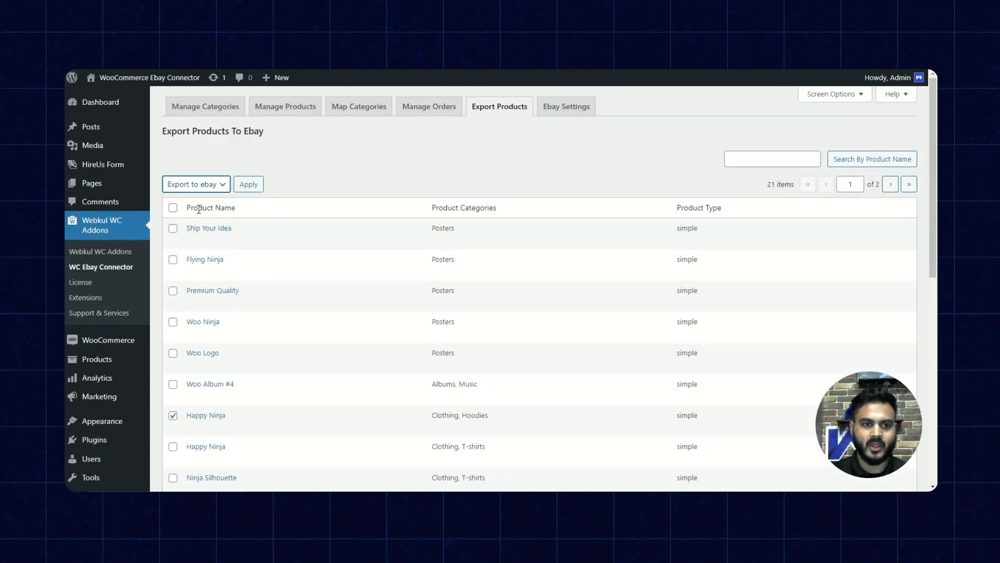
pyautogui.click(249, 185)
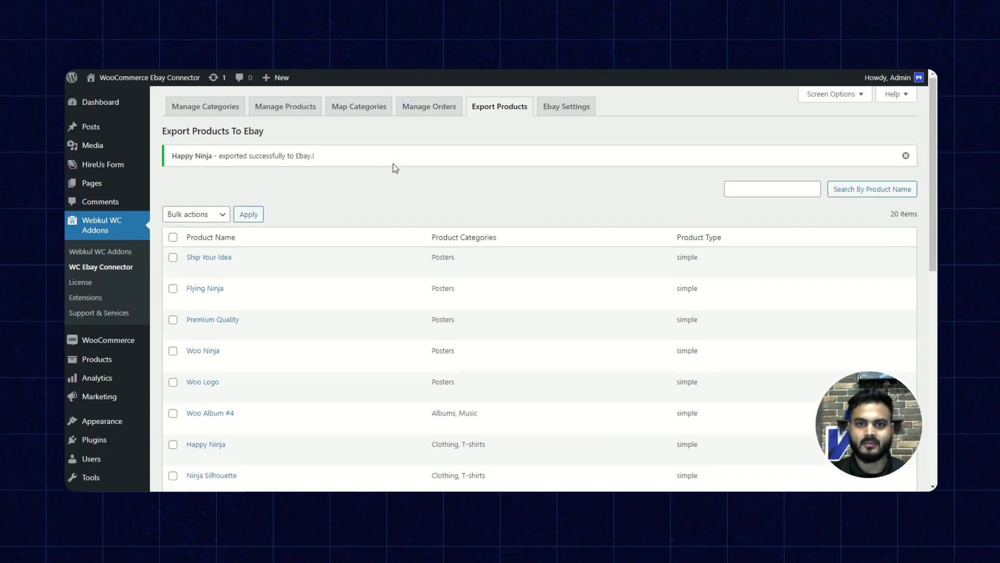
pyautogui.moveTo(172, 156); pyautogui.dragTo(338, 158)
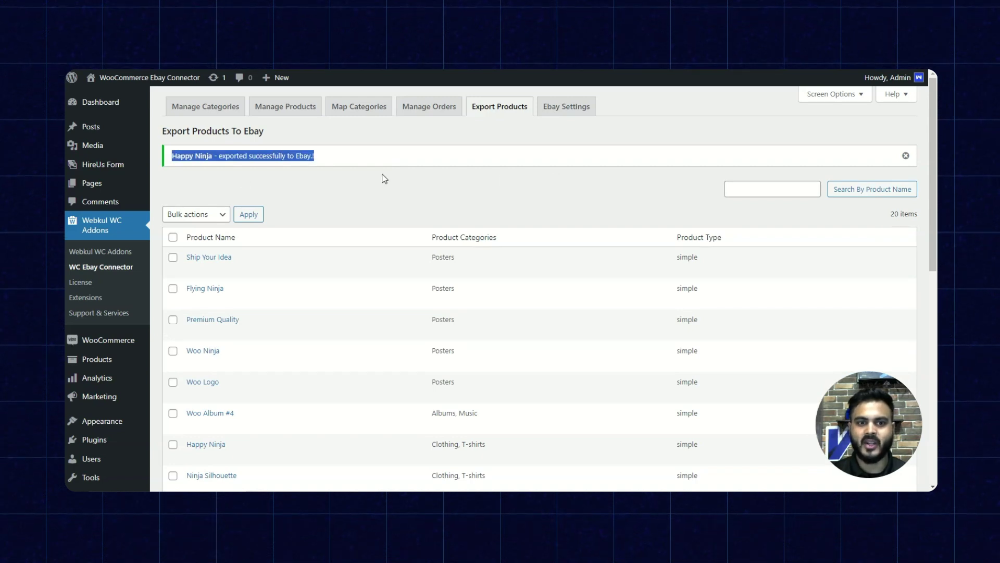
pyautogui.click(404, 181)
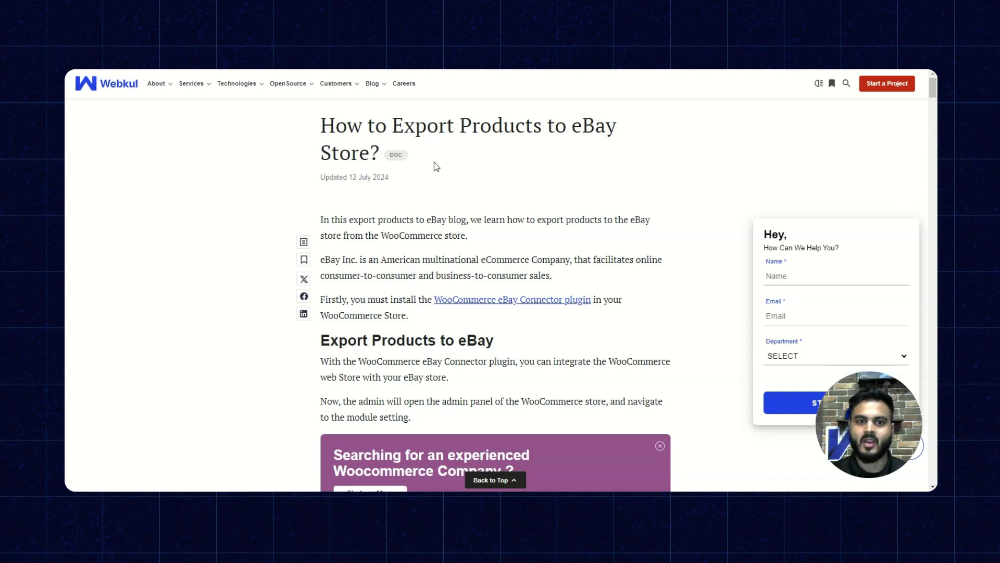
# Read Webkul's guide on exporting products to the eBay store, including the category mapping instructions.
pyautogui.scroll(-12, 435, 298)
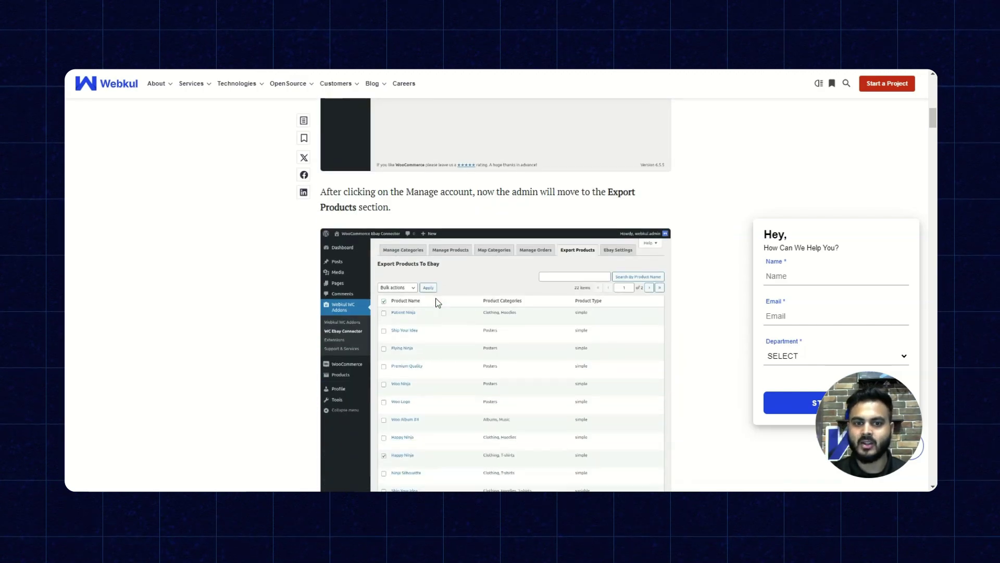
pyautogui.scroll(-12, 436, 298)
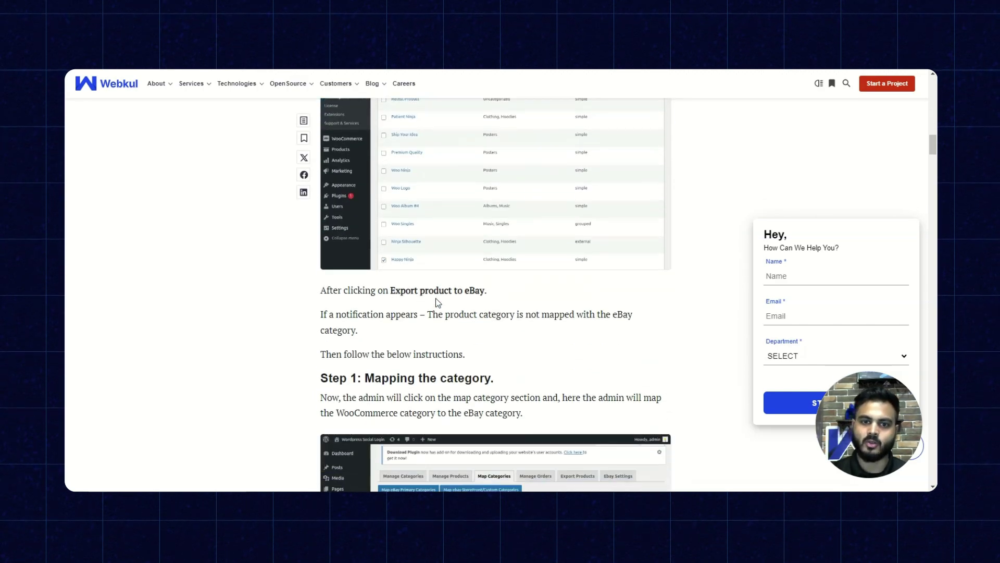
pyautogui.scroll(-10, 435, 298)
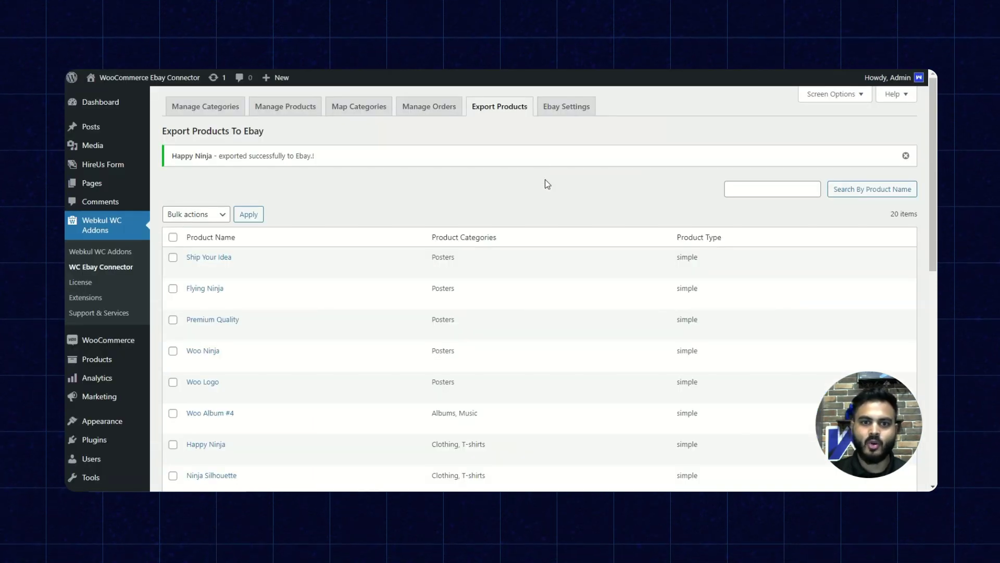
# Open the form for adding an eBay account and examine its required fields, including the eBay user ID.
pyautogui.click(558, 105)
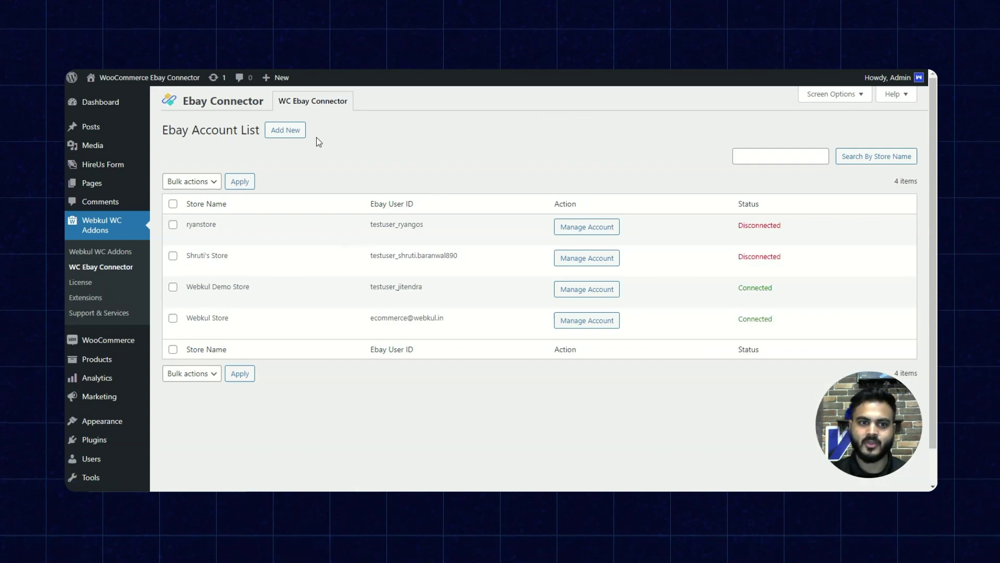
pyautogui.click(286, 130)
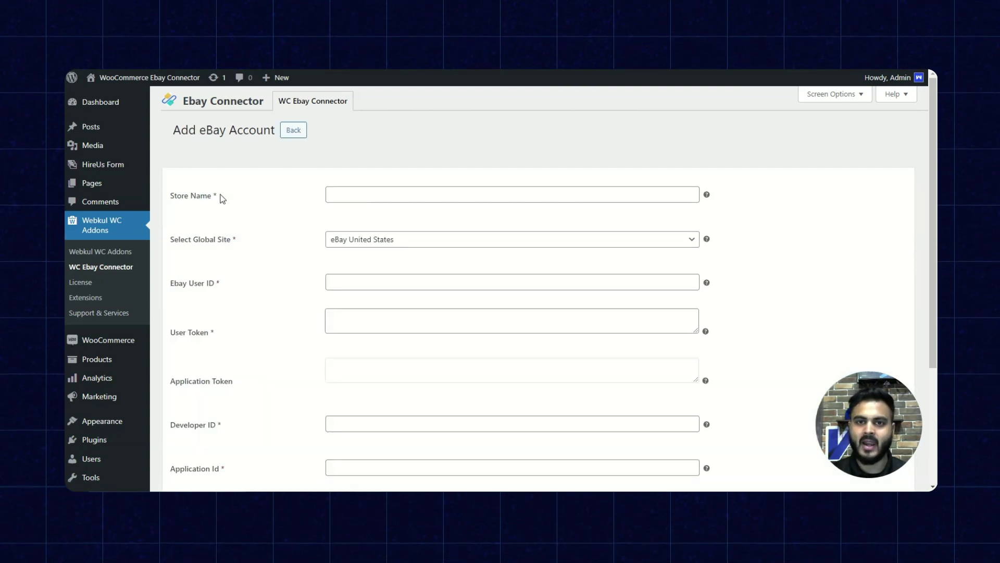
pyautogui.scroll(-3, 222, 198)
pyautogui.scroll(3, 199, 226)
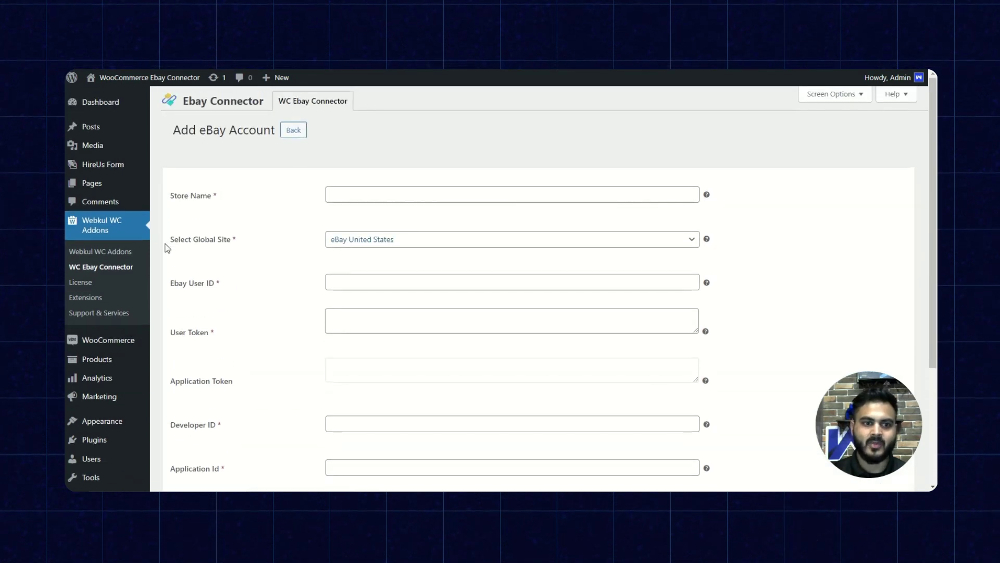
pyautogui.moveTo(223, 283); pyautogui.dragTo(188, 284)
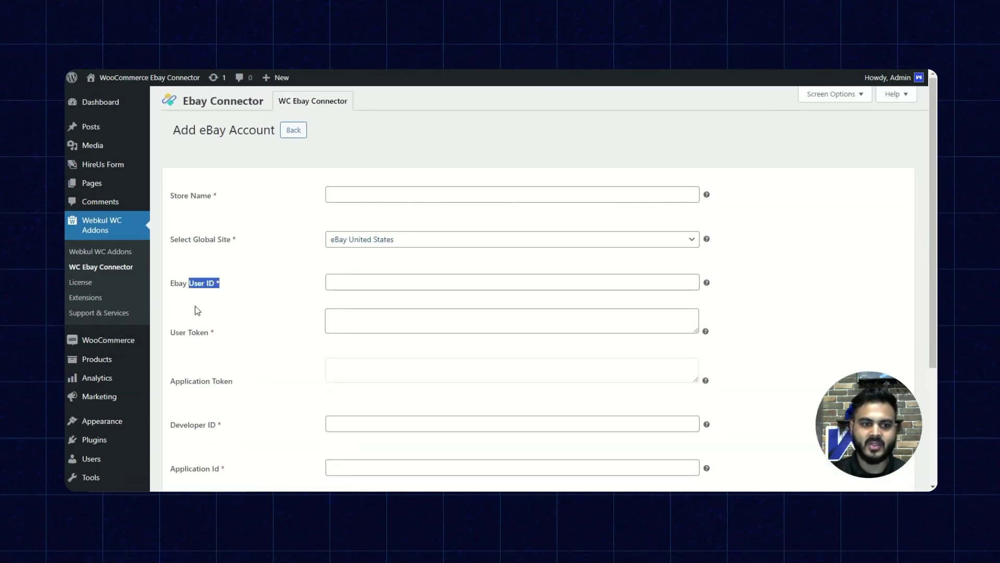